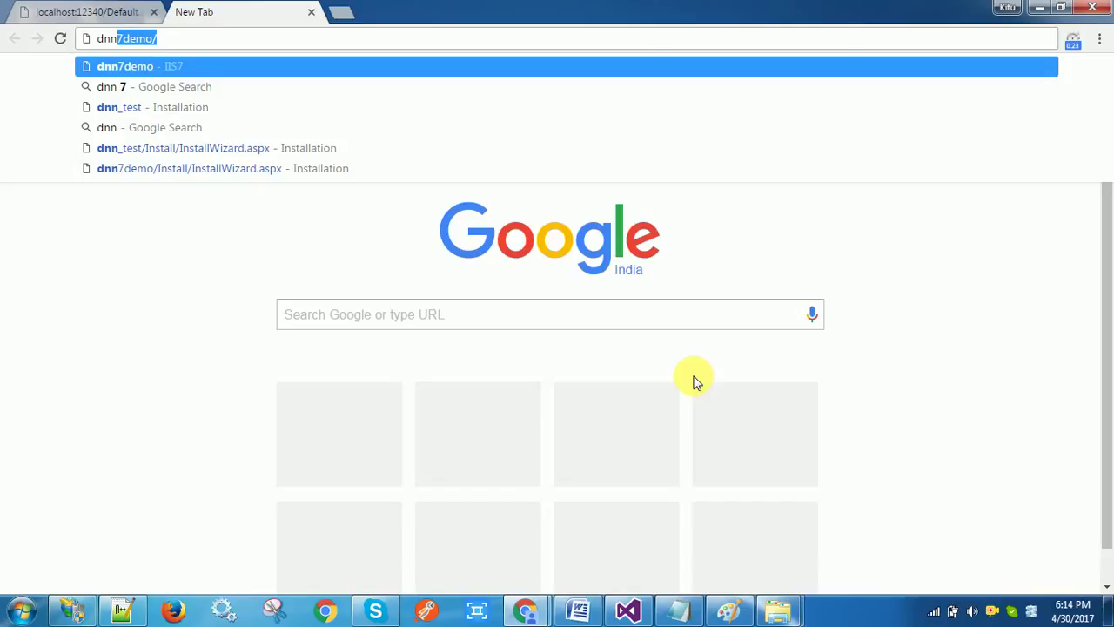
Search Google for 'dotnetnuke 7' and open the 'DNN CMS Platform - Home' result on CodePlex
key(BackSpace)
key(BackSpace)
key(BackSpace)
key(BackSpace)
text(dot)
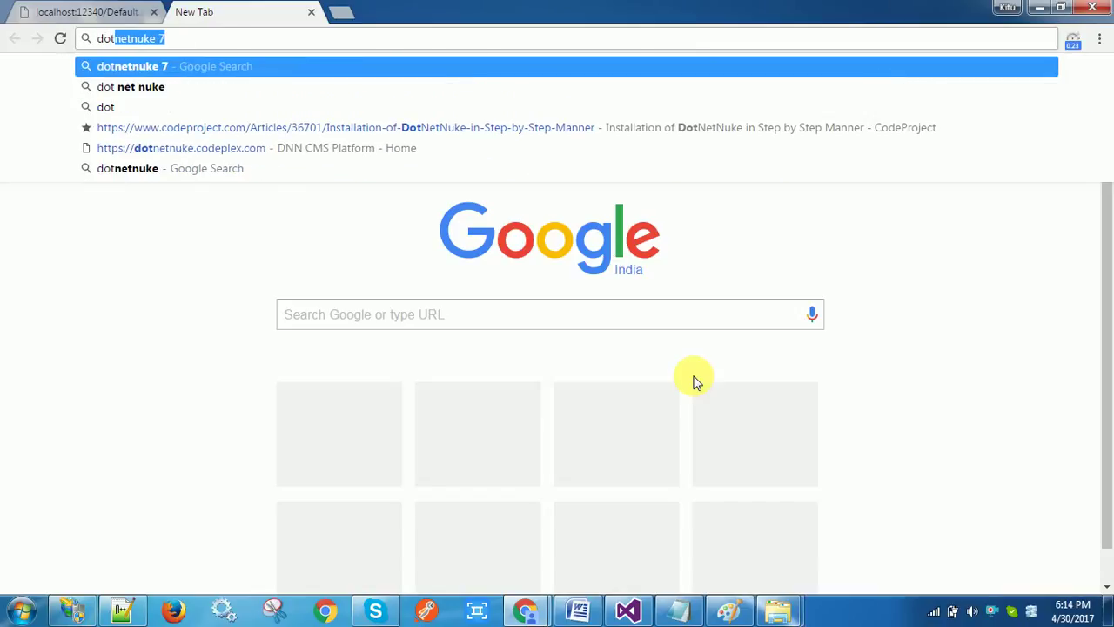
key(Return)
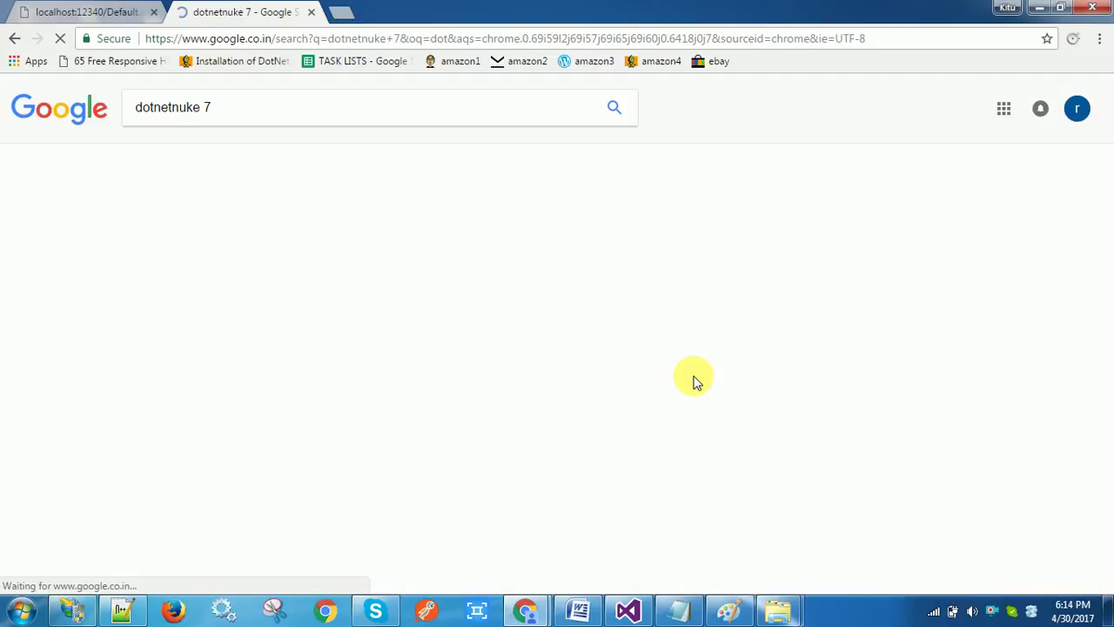
click(236, 229)
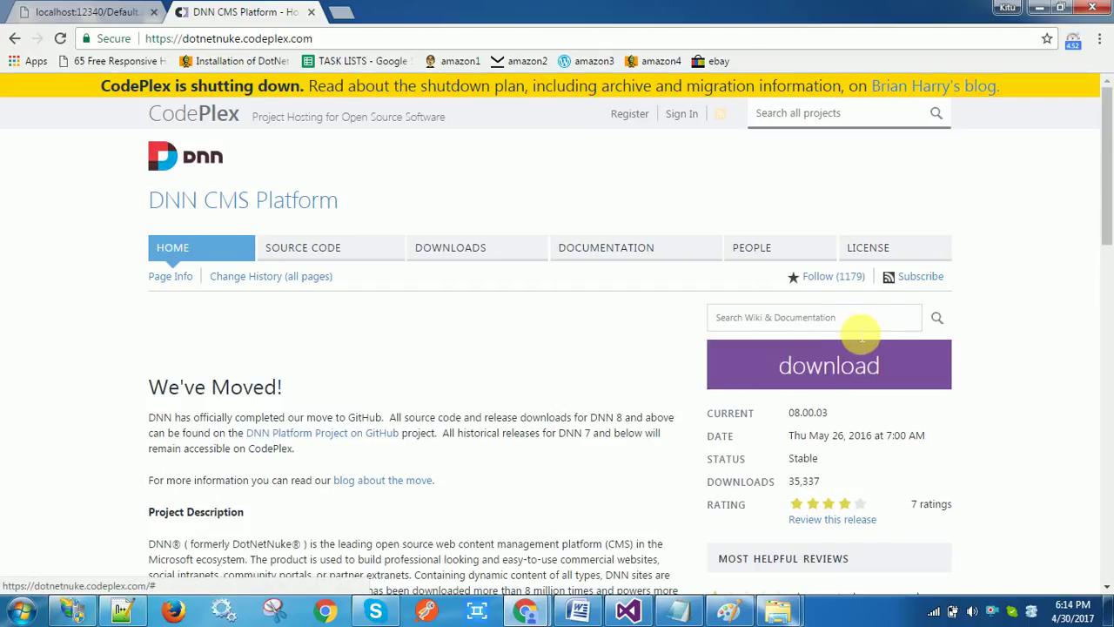
Create a folder named dnn7demo on Local Disk (D:) beside the DNN install zip and open it
mouse_move(788, 607)
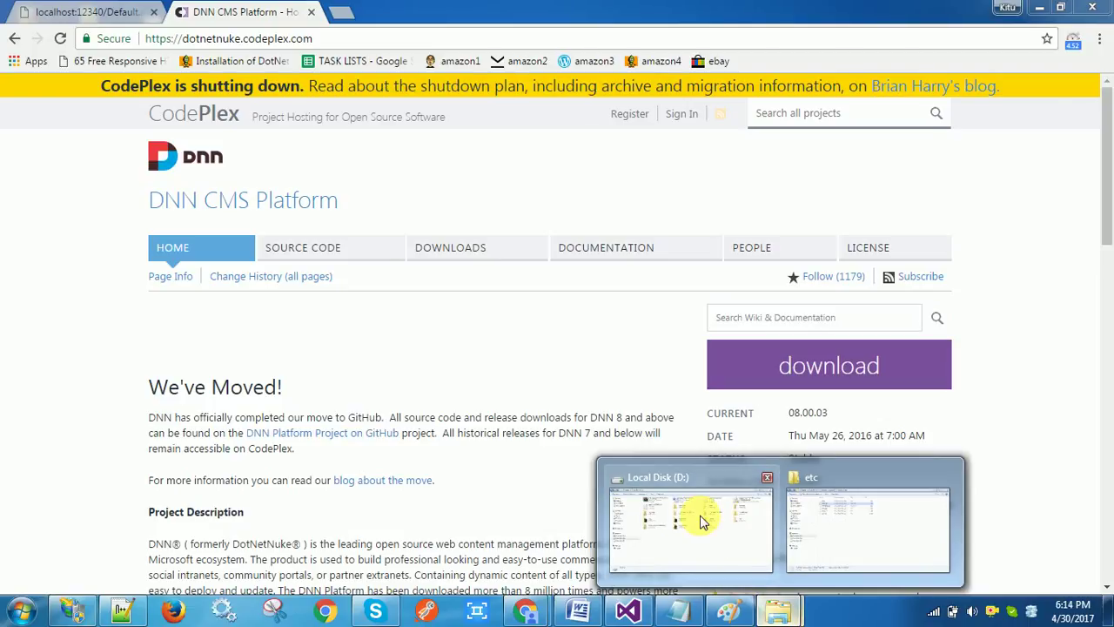
click(702, 517)
click(319, 100)
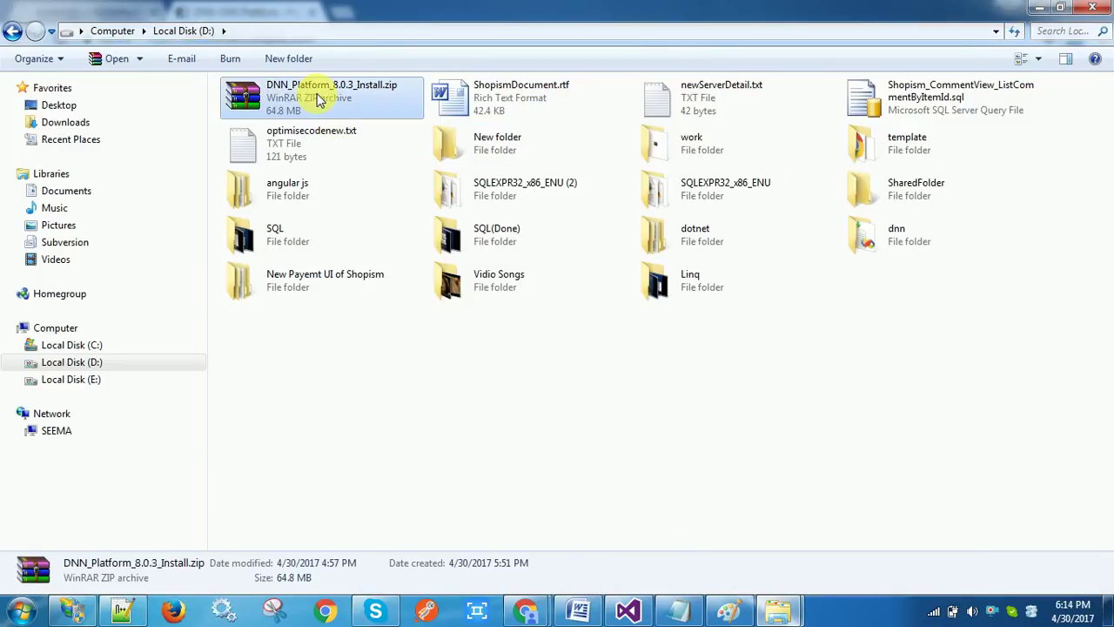
click(348, 376)
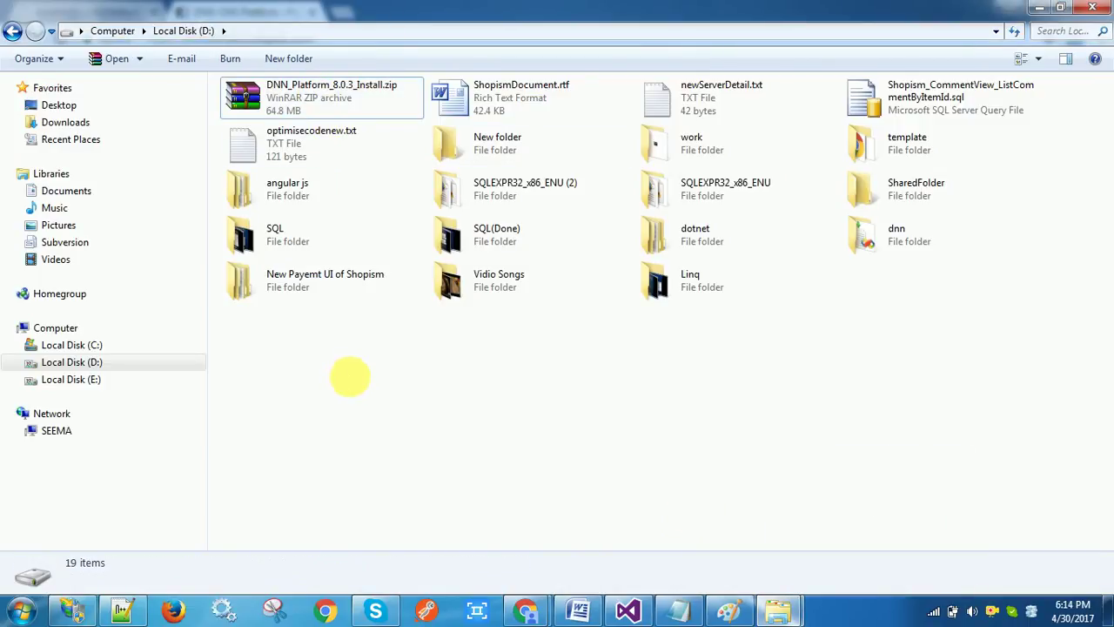
right_click(349, 376)
mouse_move(454, 342)
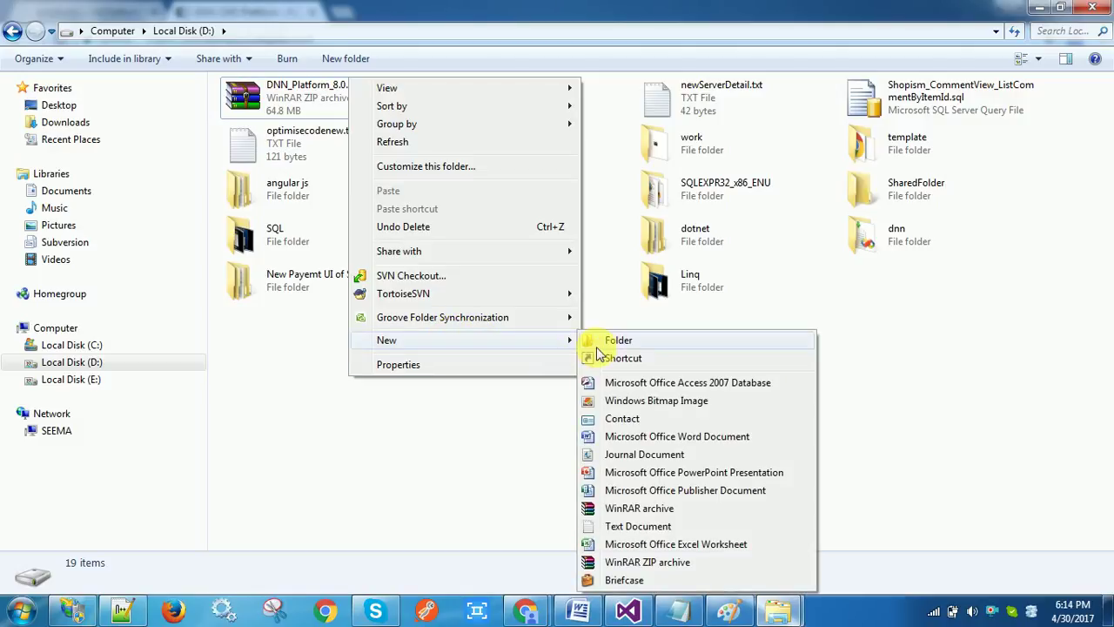
click(610, 345)
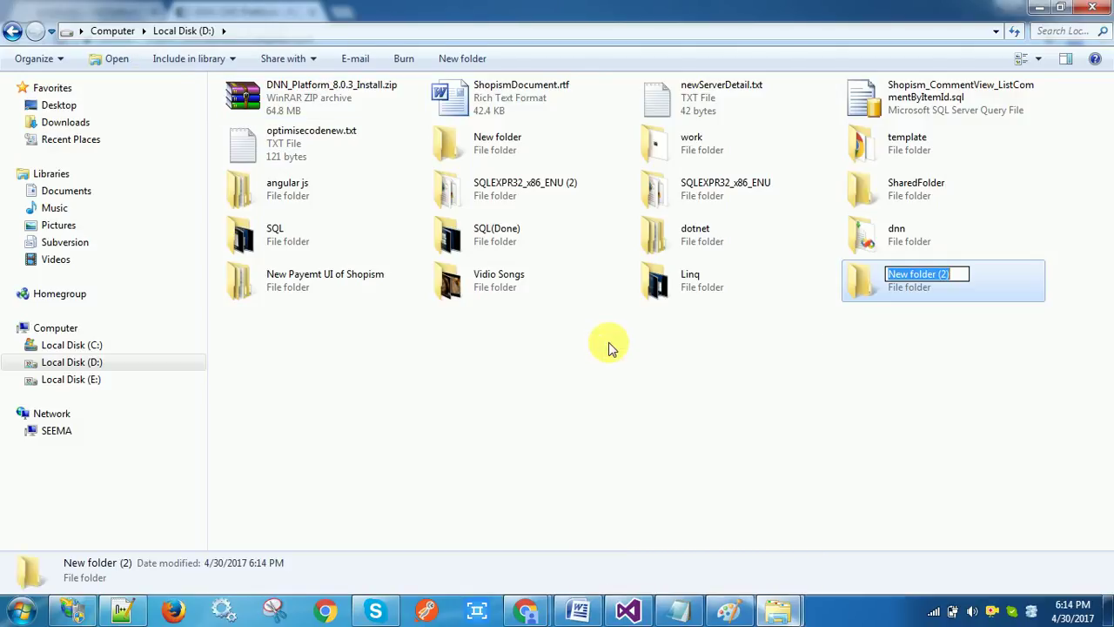
text(dnn7demo)
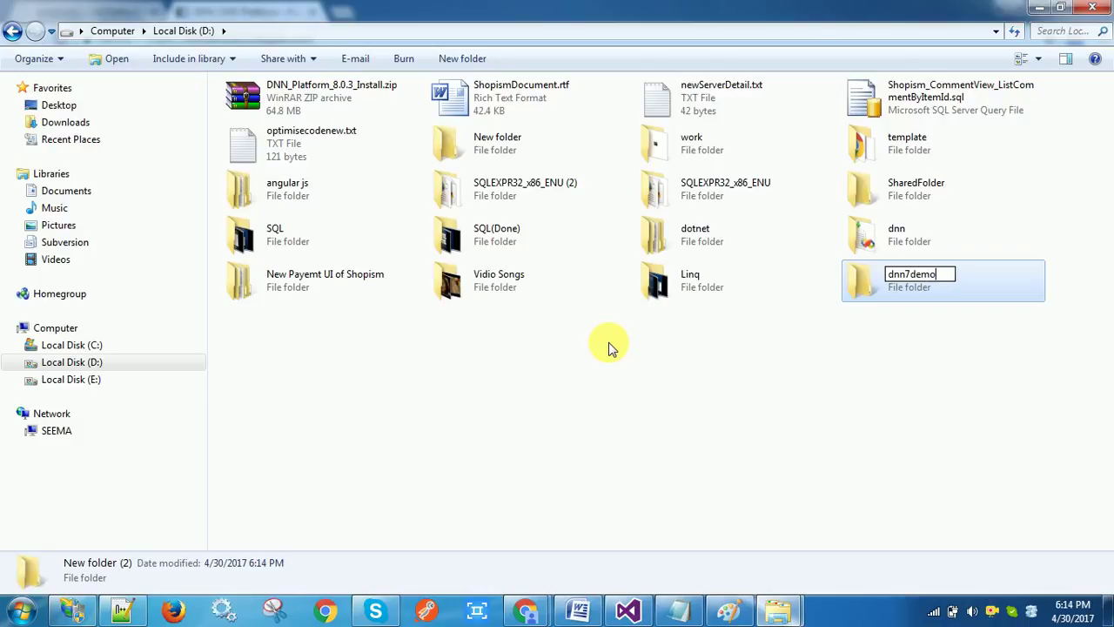
click(332, 96)
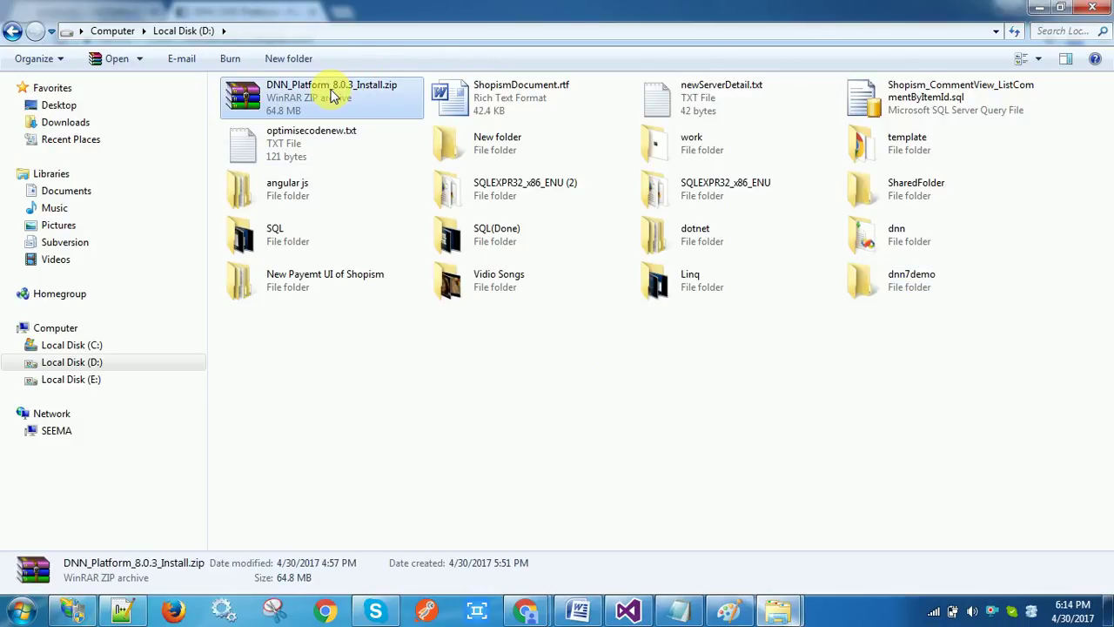
double_click(901, 283)
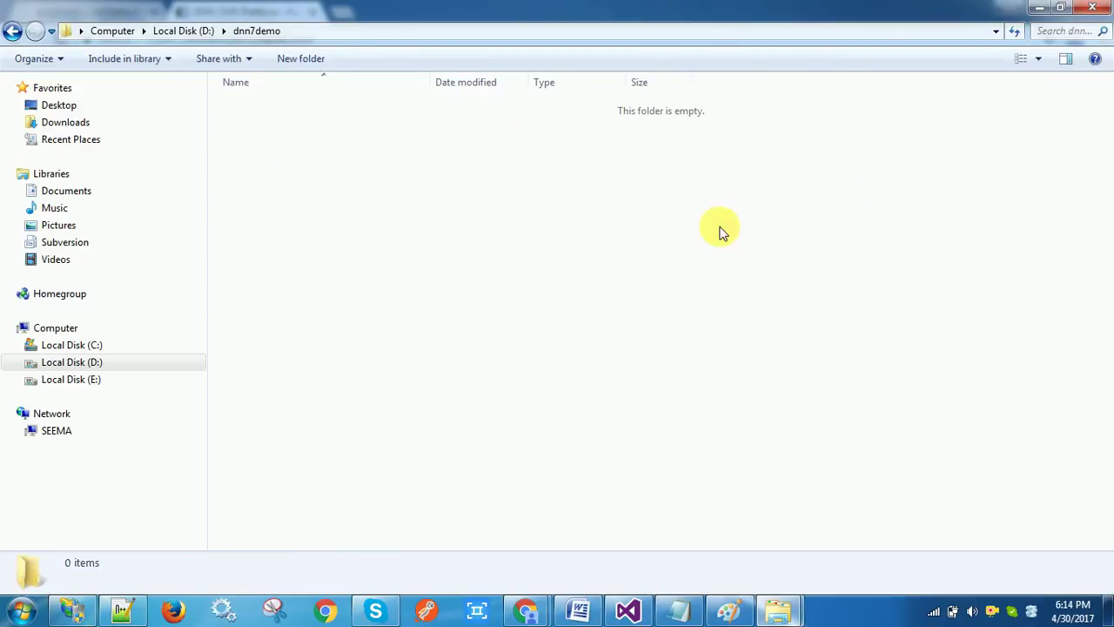
Paste DNN_Platform_8.0.3_Install.zip into dnn7demo and extract its contents there with WinRAR
key(ctrl+v)
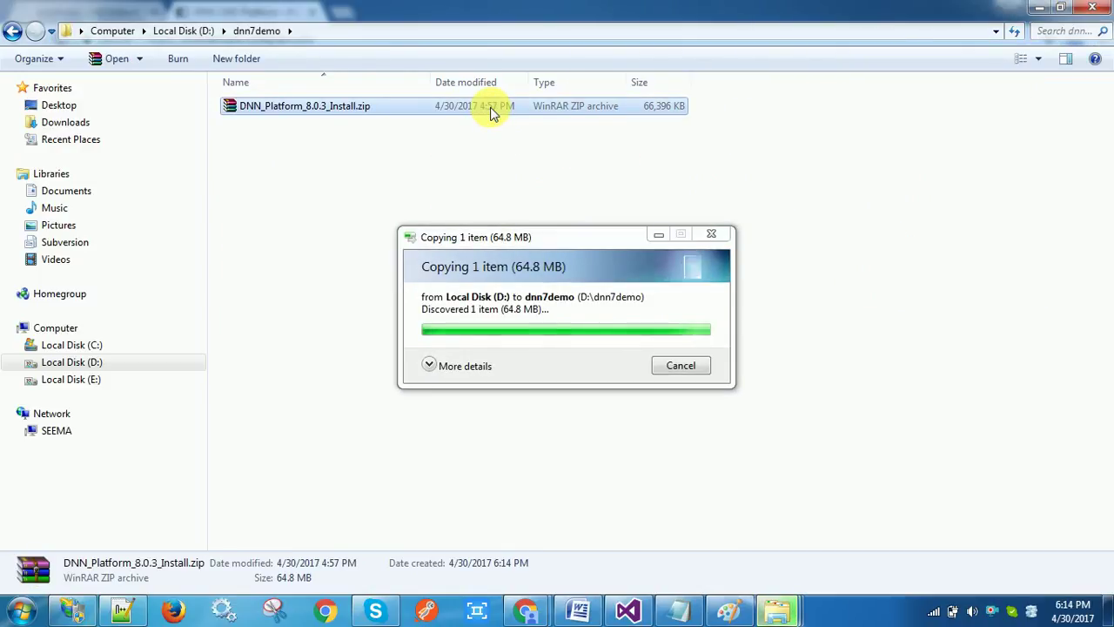
right_click(492, 111)
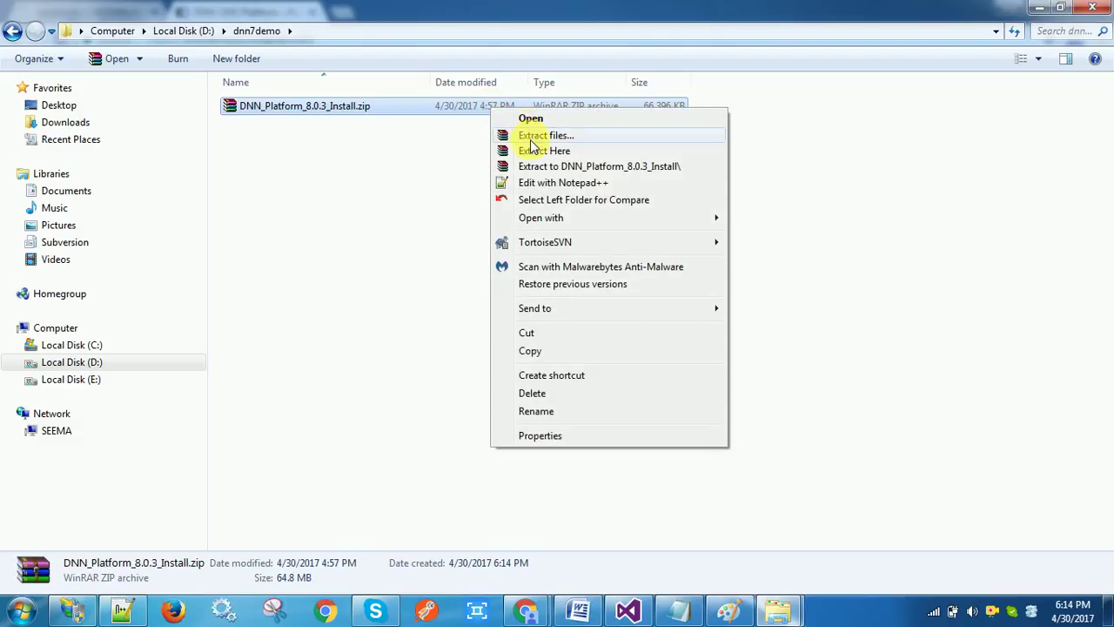
click(531, 151)
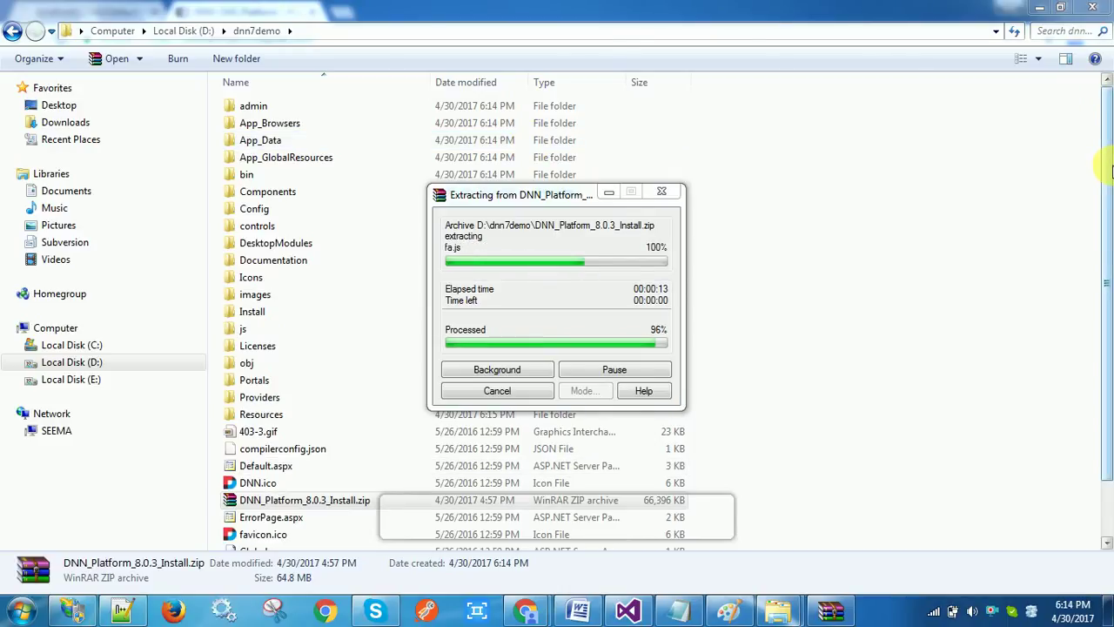
scroll(1110, 217, down, 1)
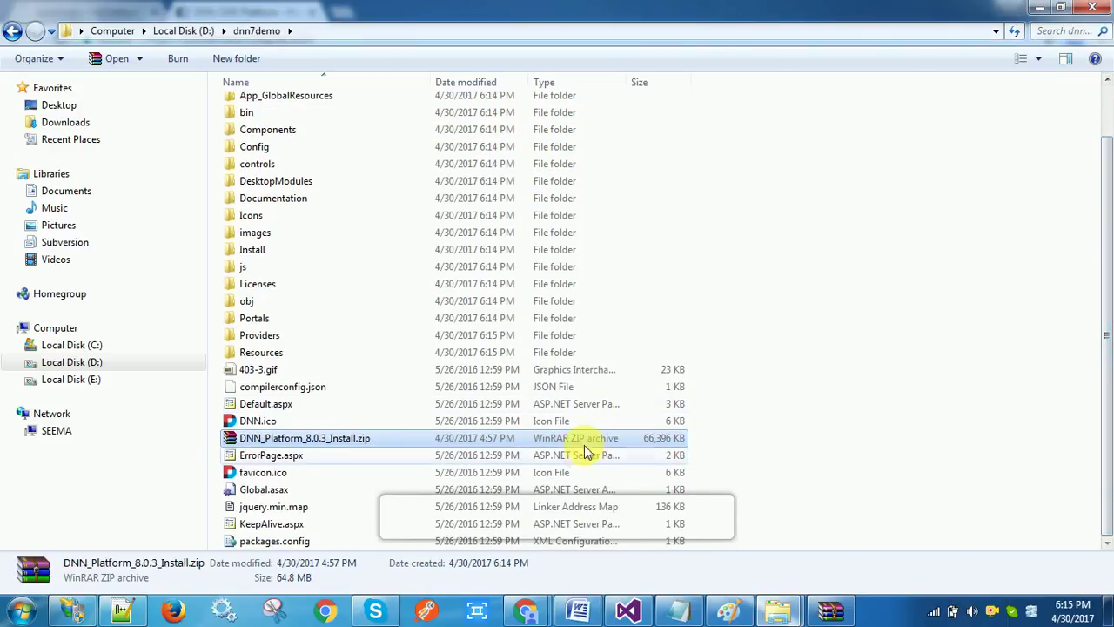
scroll(589, 440, down, 1)
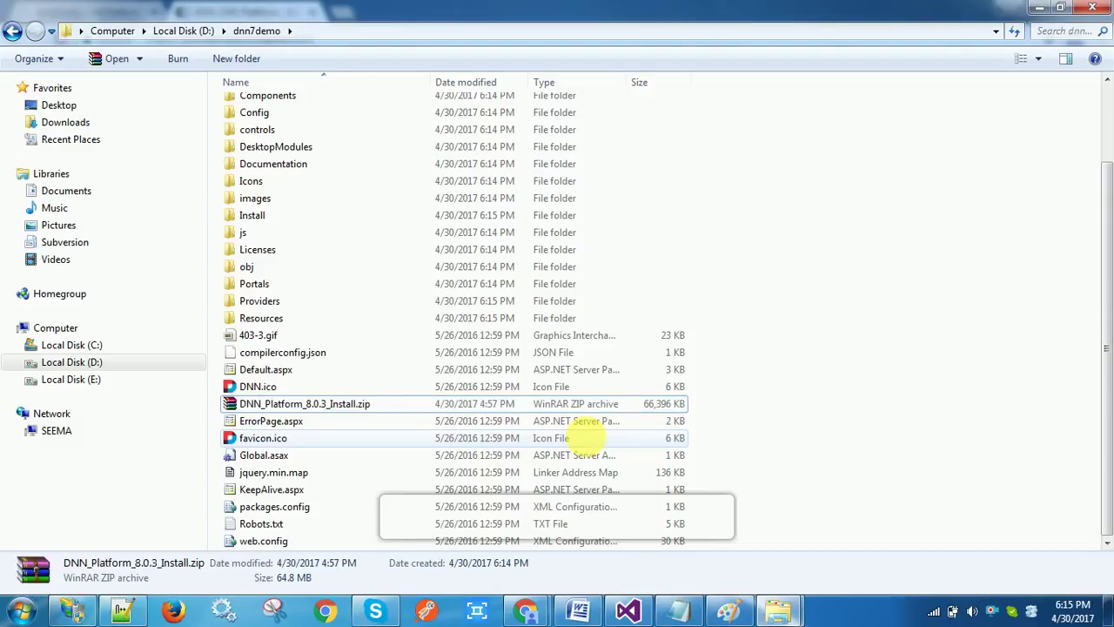
Delete the copied install zip from dnn7demo, leaving the 31 extracted items
right_click(588, 436)
click(388, 407)
right_click(388, 406)
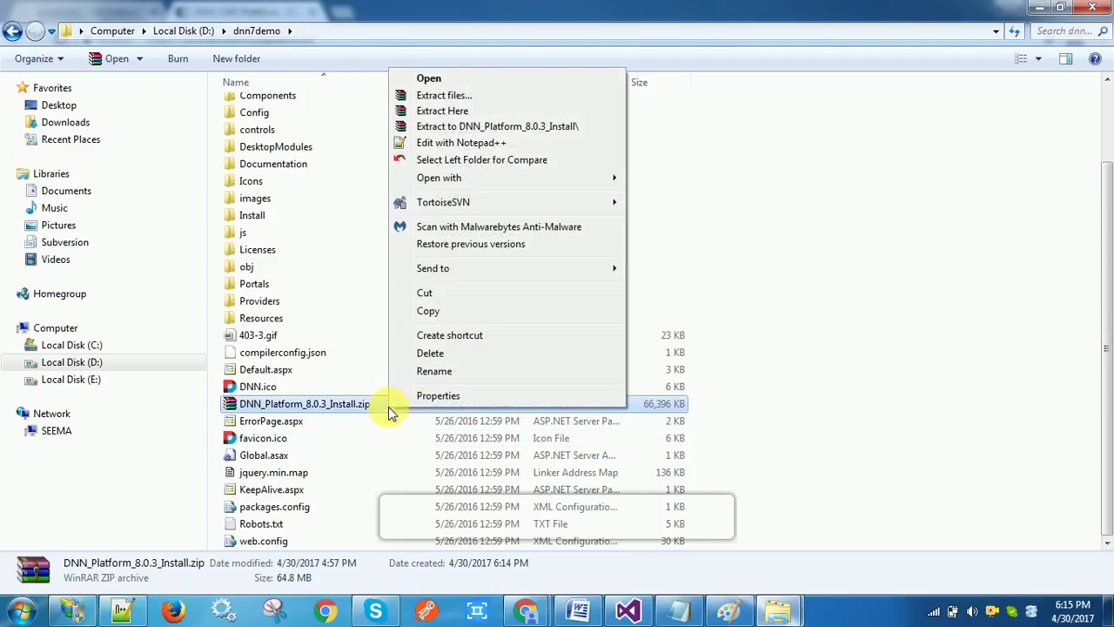
click(434, 352)
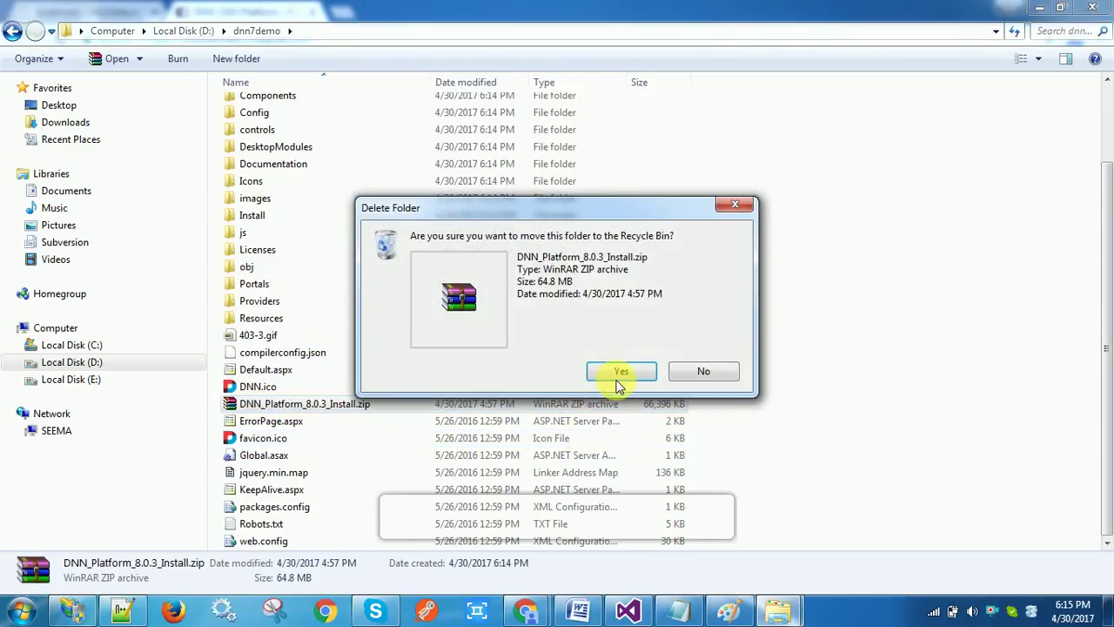
click(620, 373)
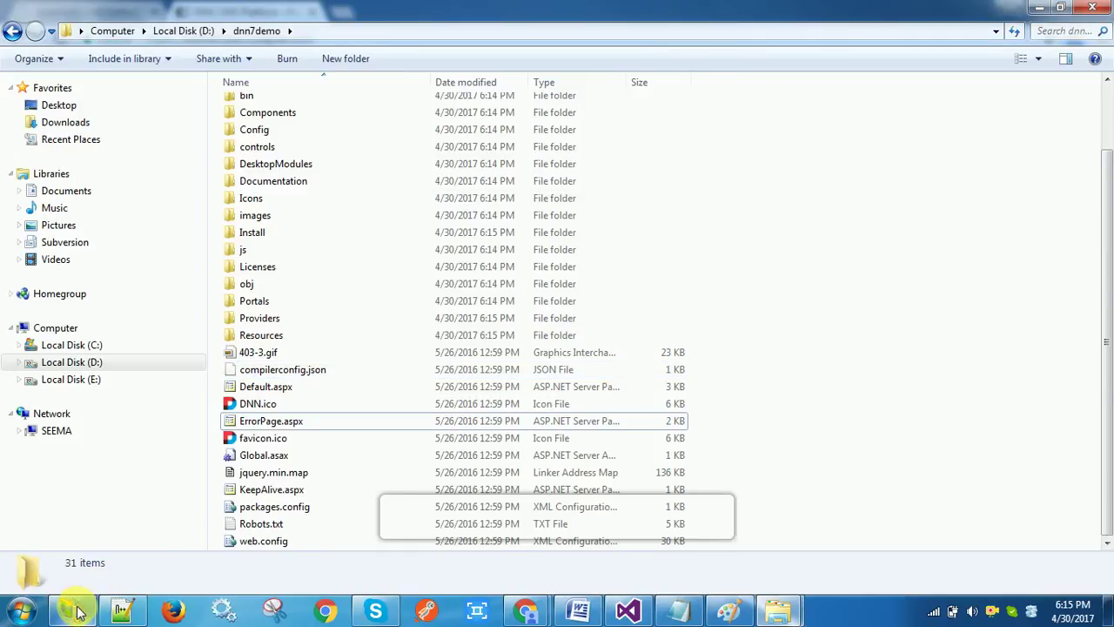
click(77, 612)
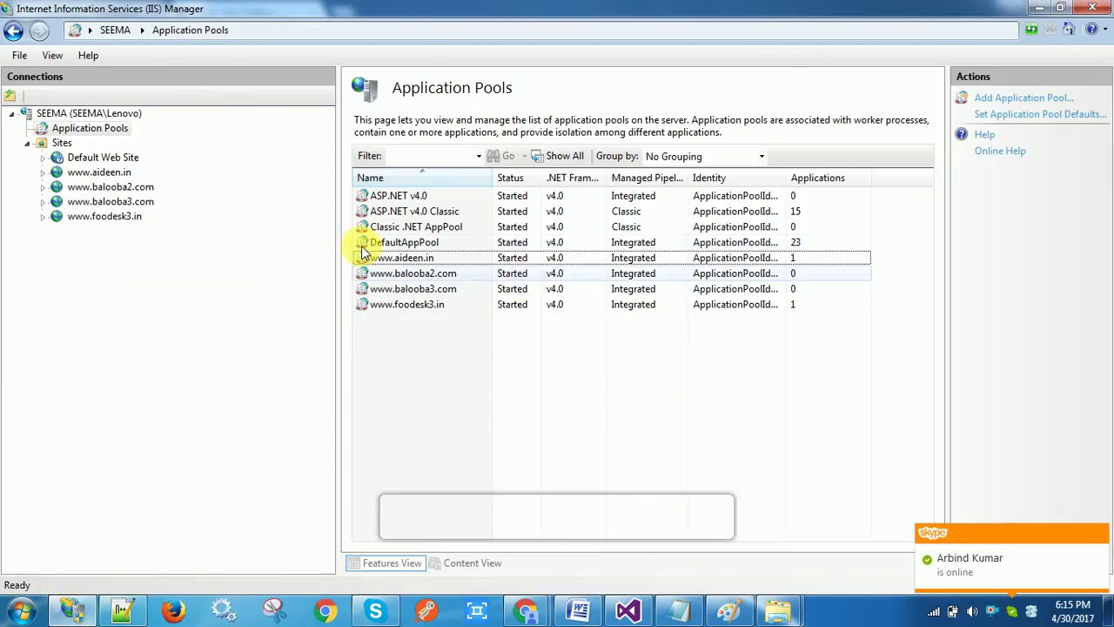
click(55, 146)
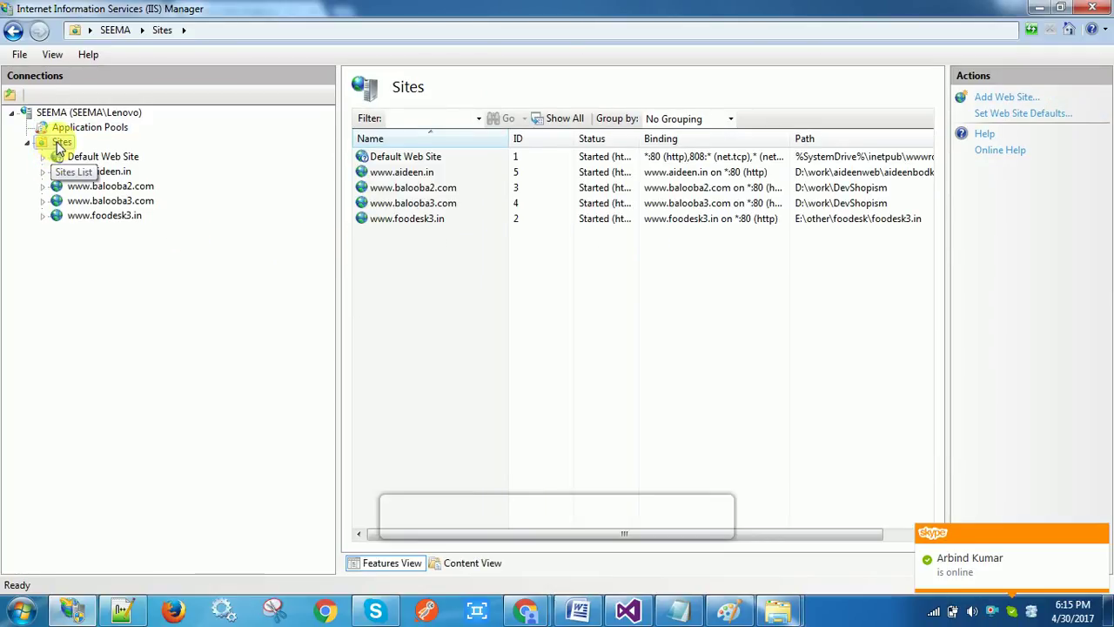
right_click(59, 148)
click(108, 154)
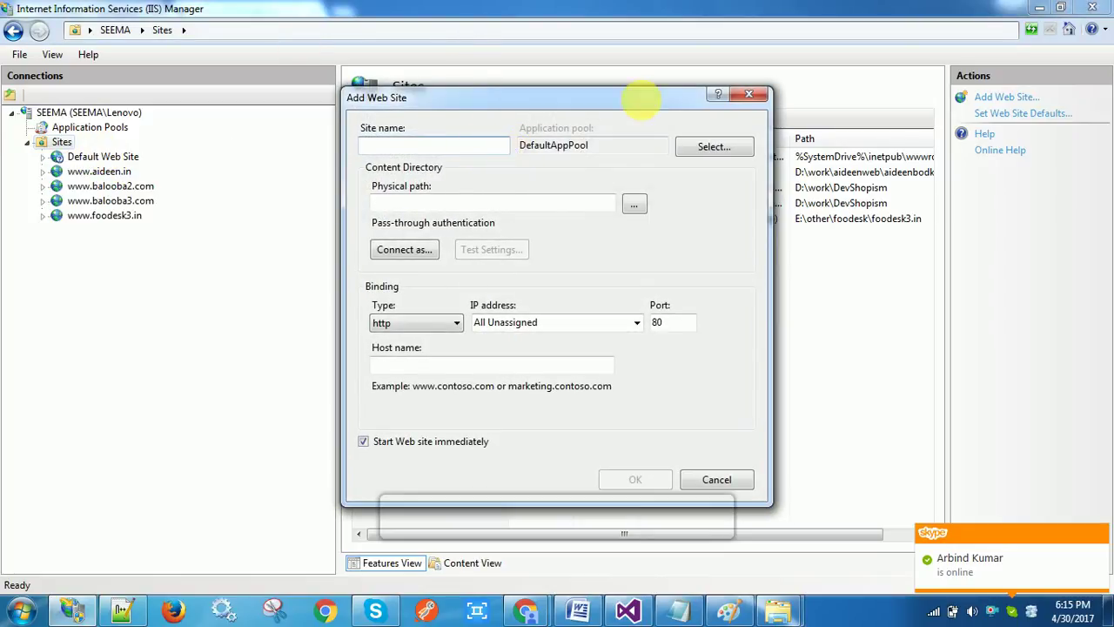
click(750, 95)
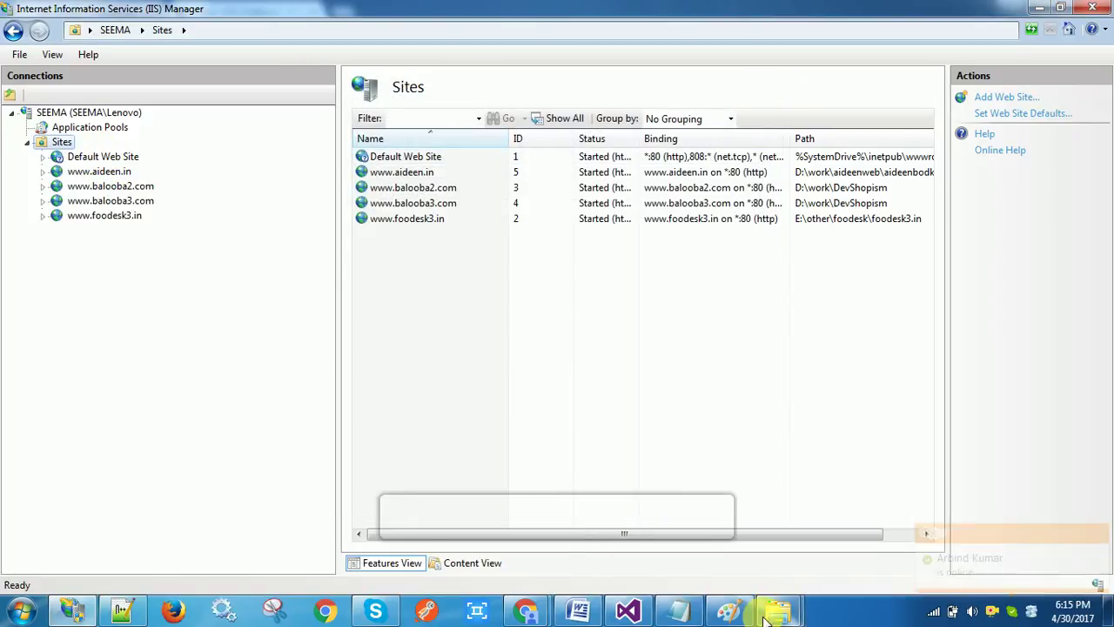
mouse_move(783, 614)
click(706, 518)
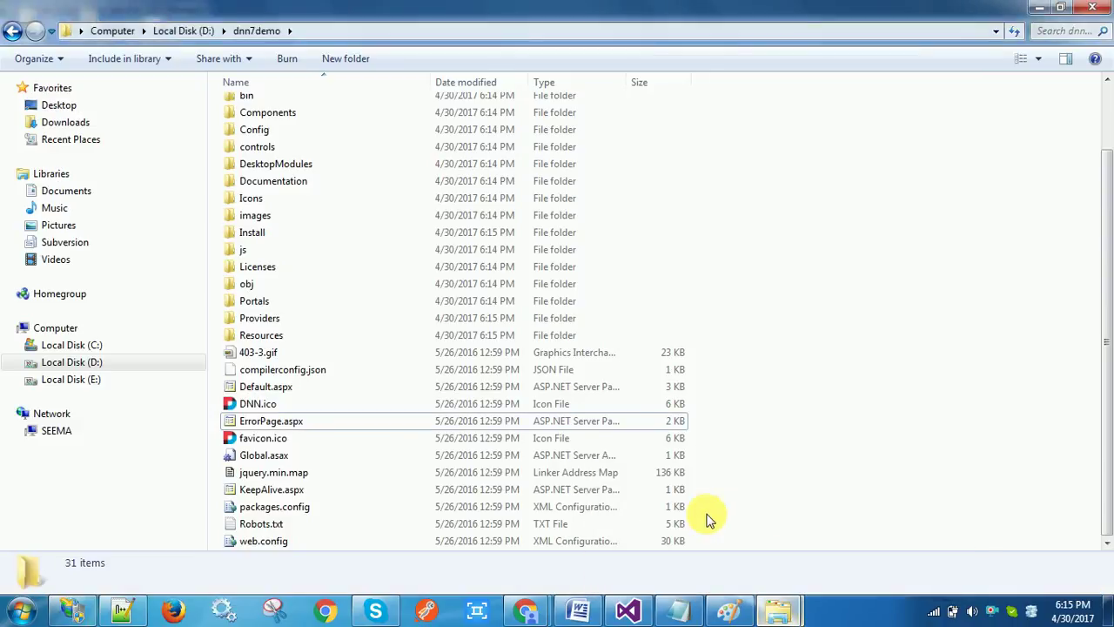
Grant Authenticated Users Full control on the dnn7demo folder in its Security properties
click(193, 31)
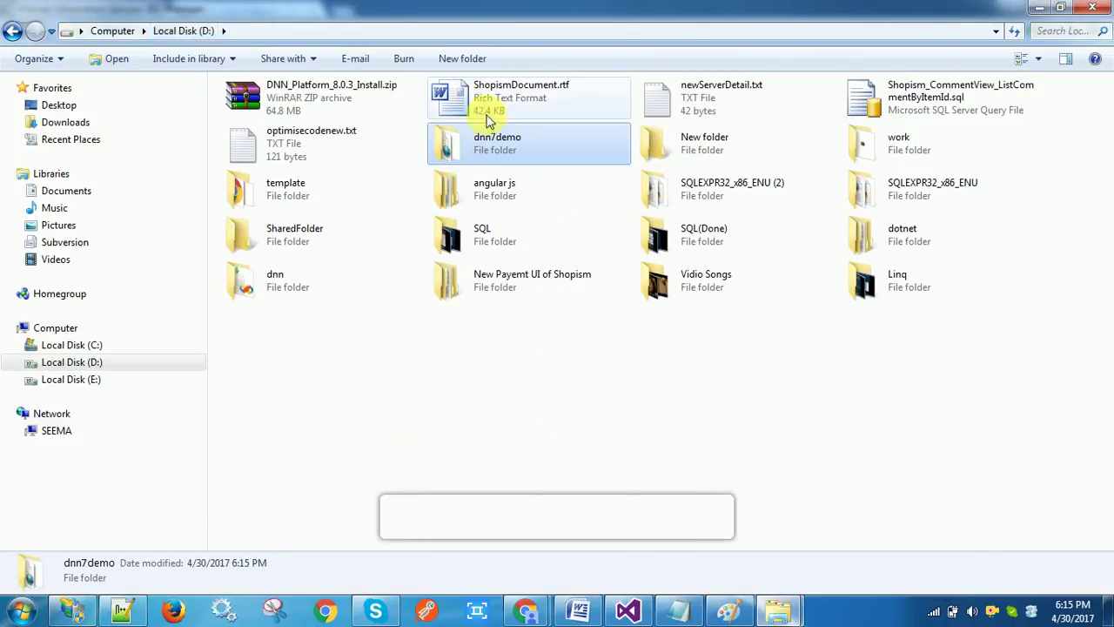
right_click(494, 145)
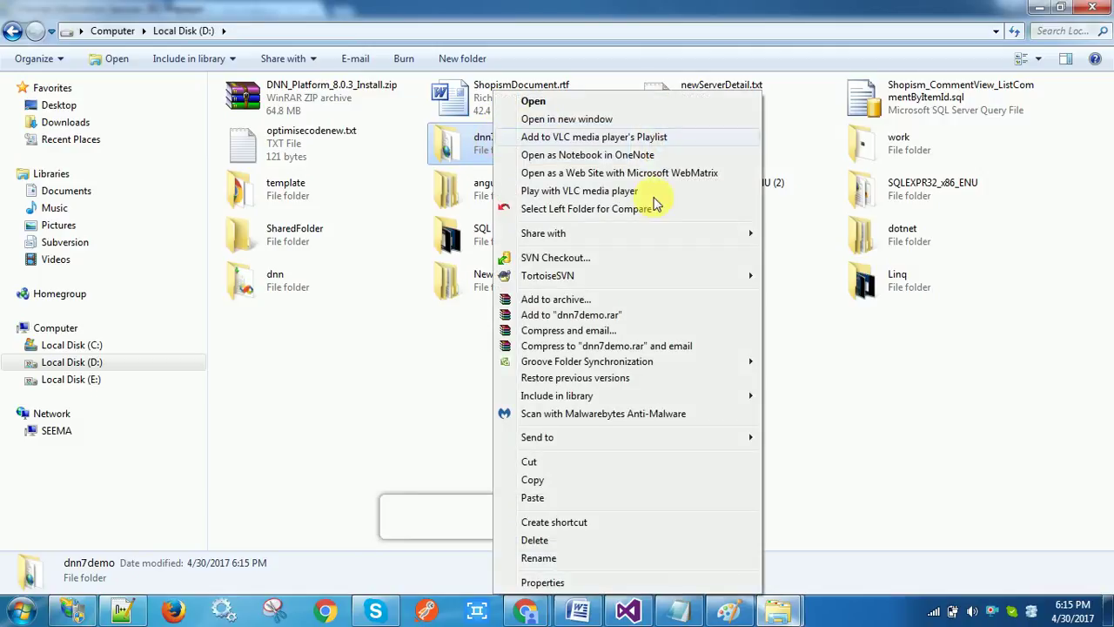
click(551, 585)
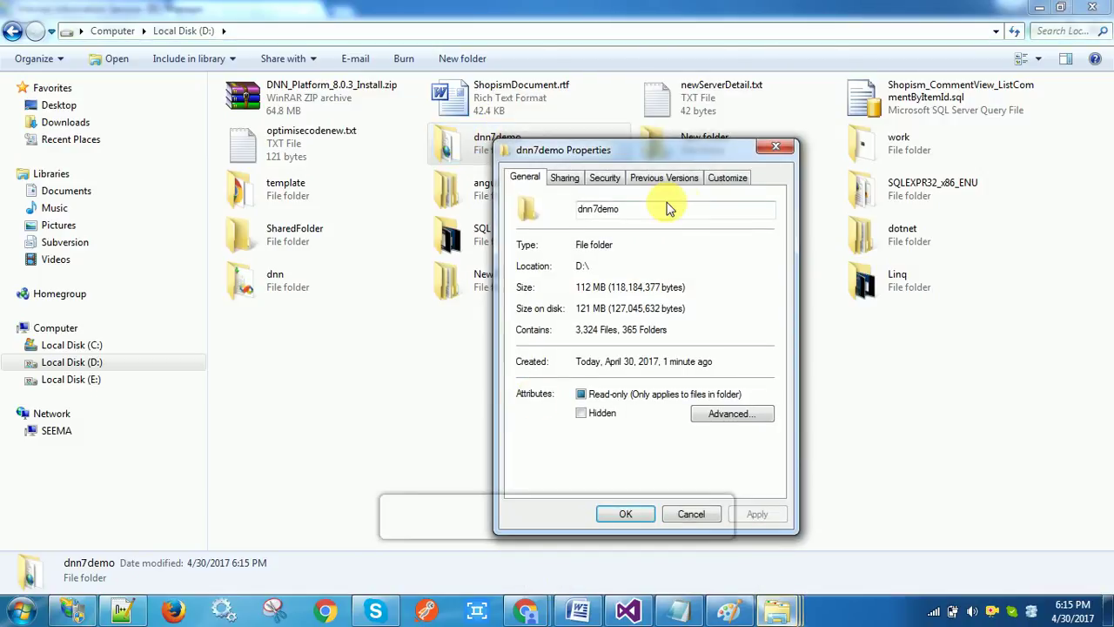
click(599, 179)
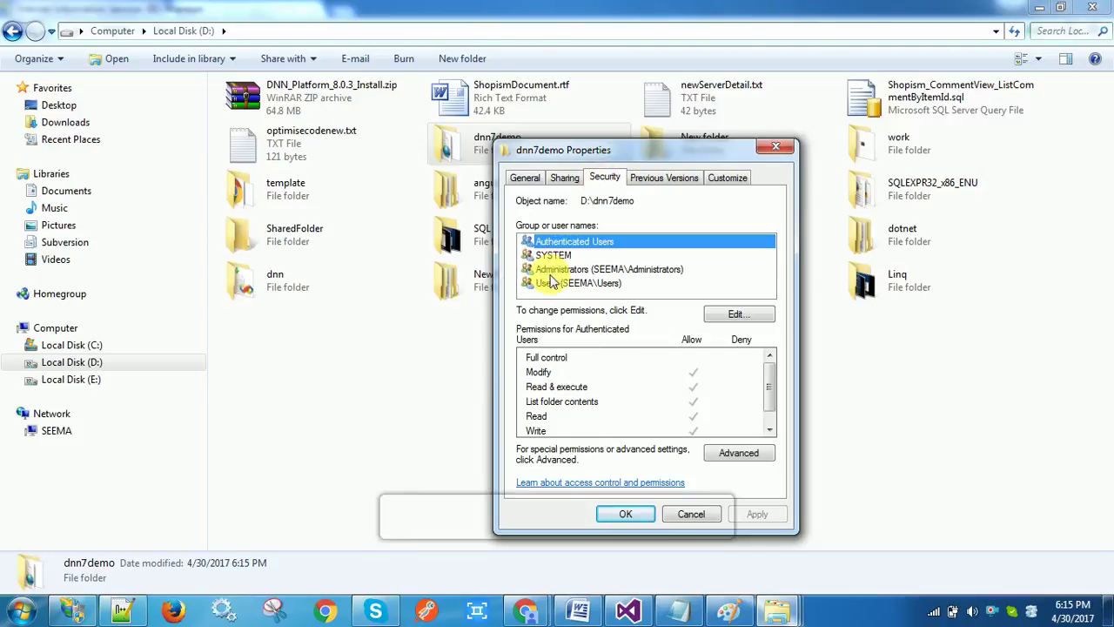
click(566, 283)
click(750, 316)
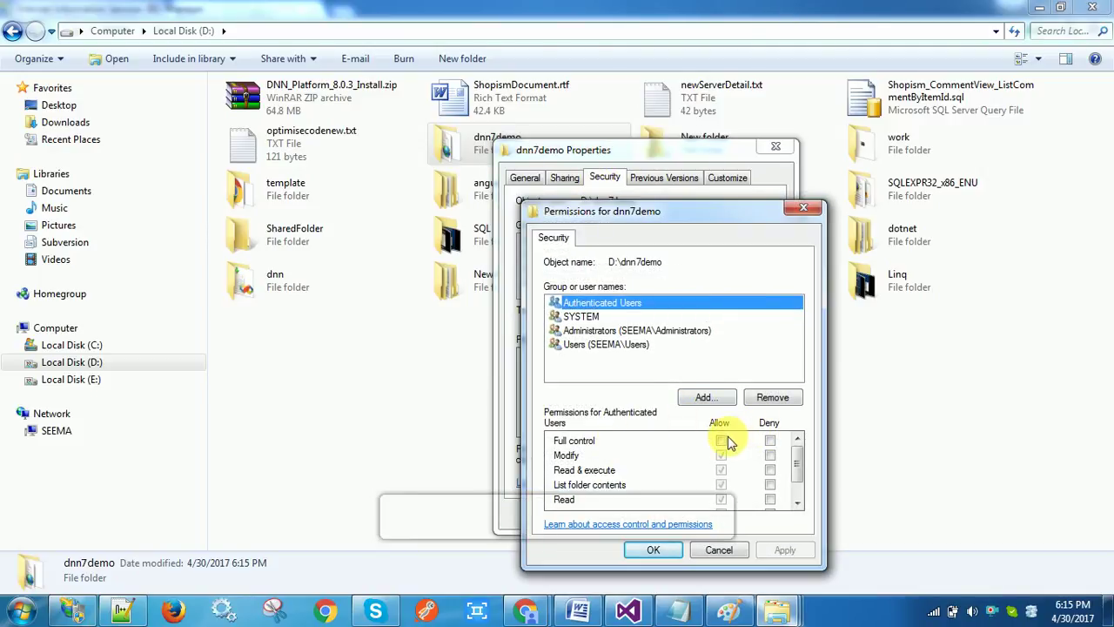
click(722, 441)
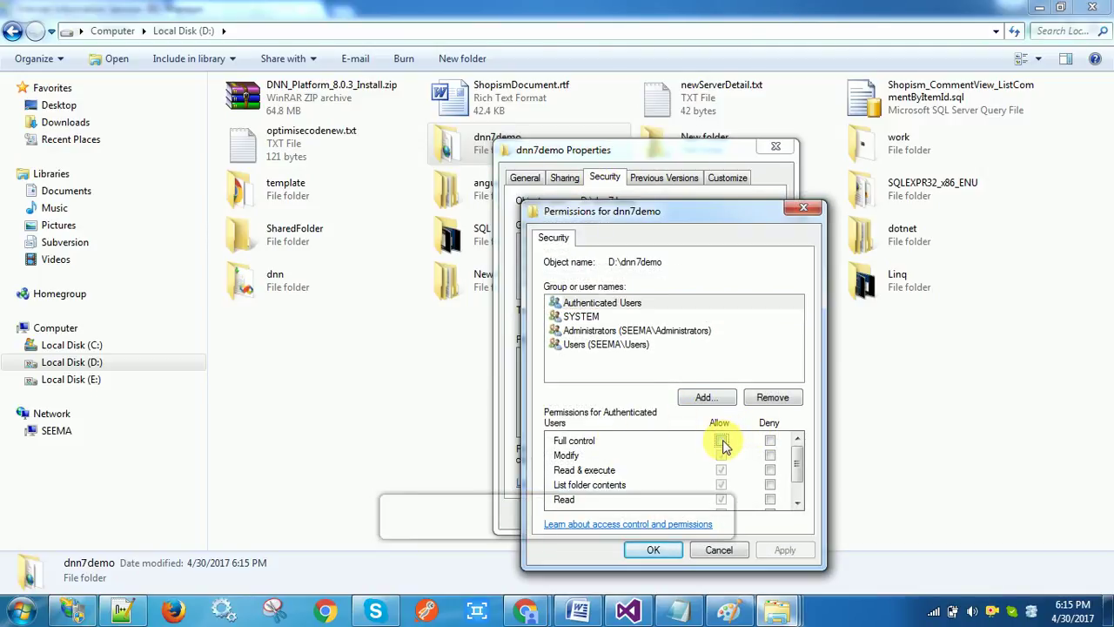
click(659, 555)
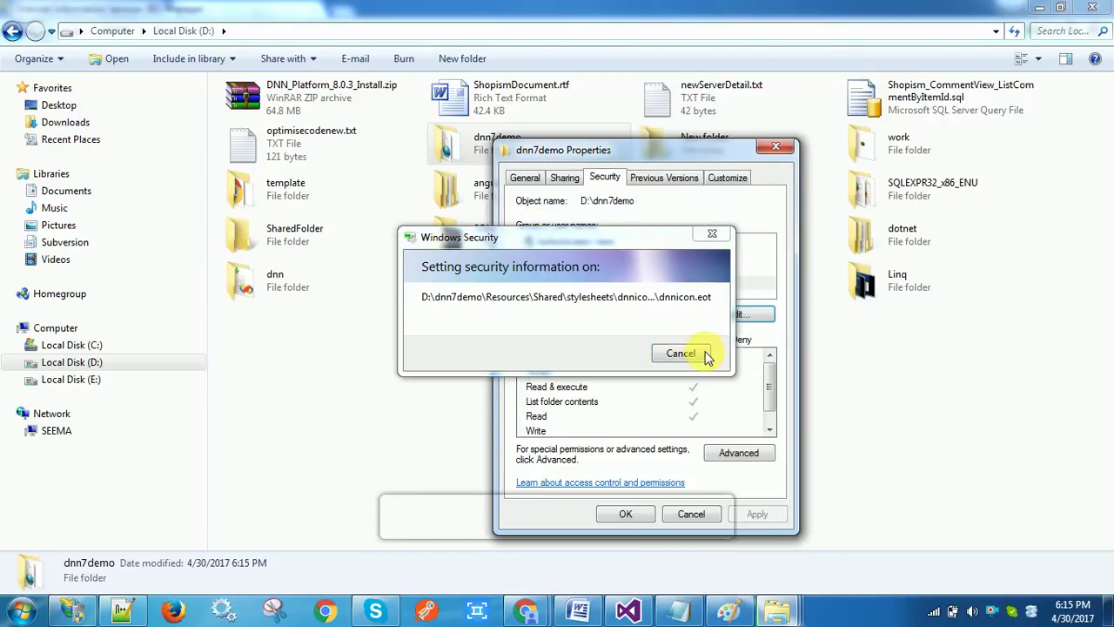
click(629, 513)
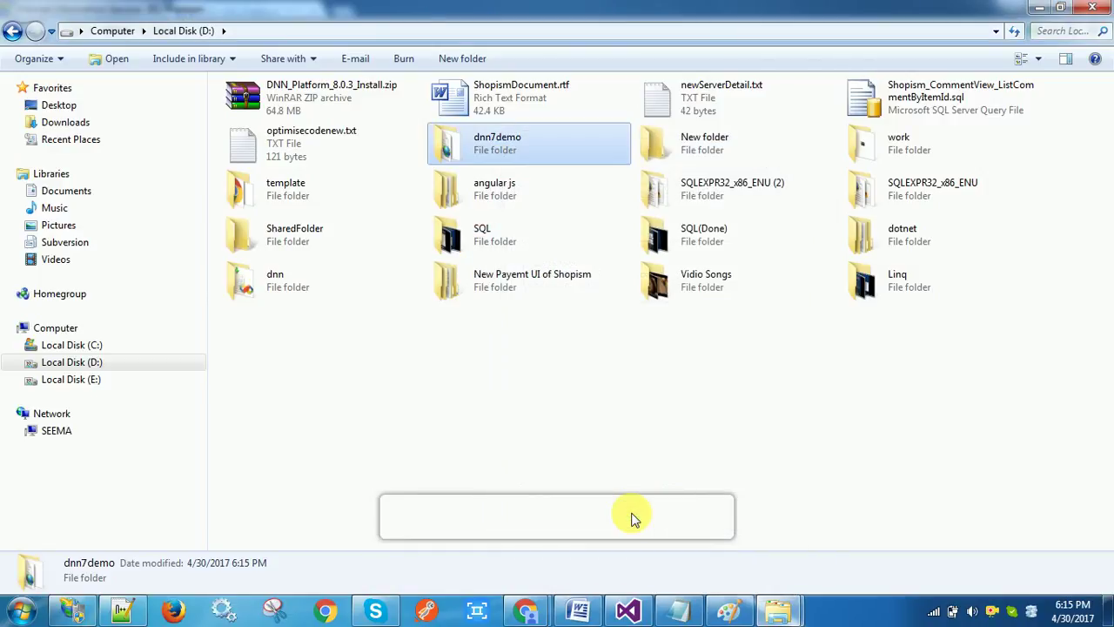
Start adding a new IIS website named dnn7demo under Sites
click(74, 614)
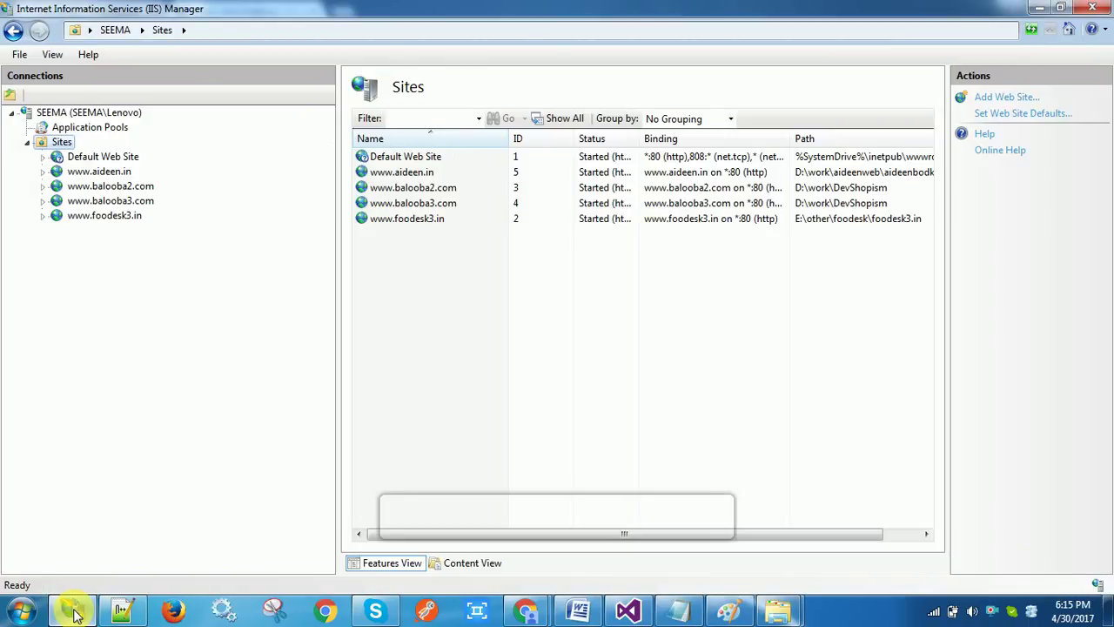
right_click(59, 148)
click(94, 153)
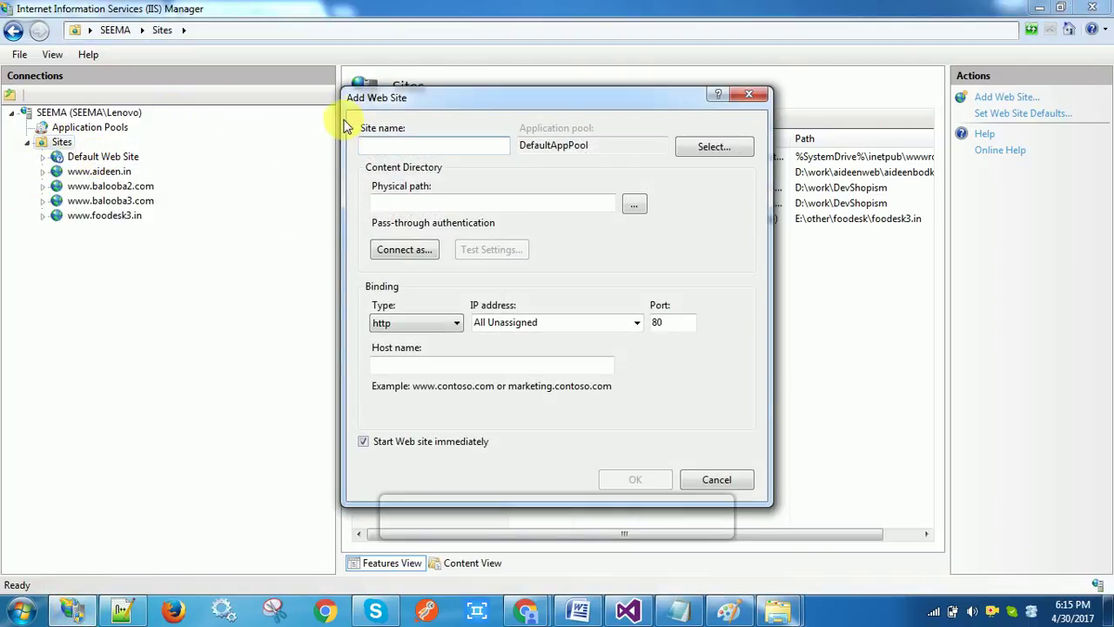
text(dnn7demo)
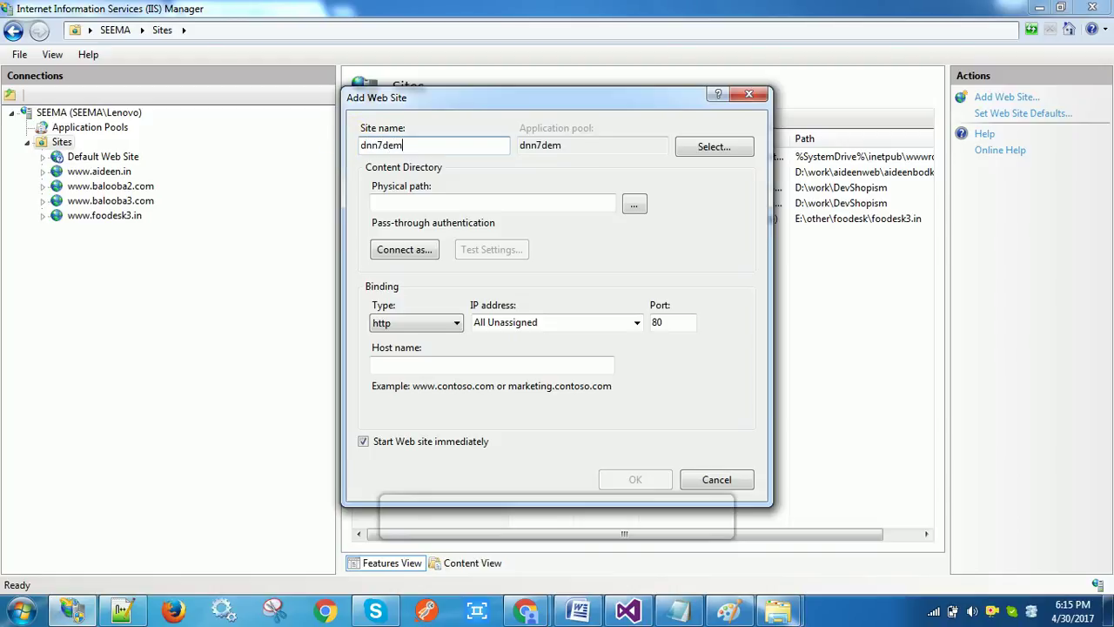
Set the site's physical path to D:\dnn7demo and bring up the Notepad note with the host name
click(633, 206)
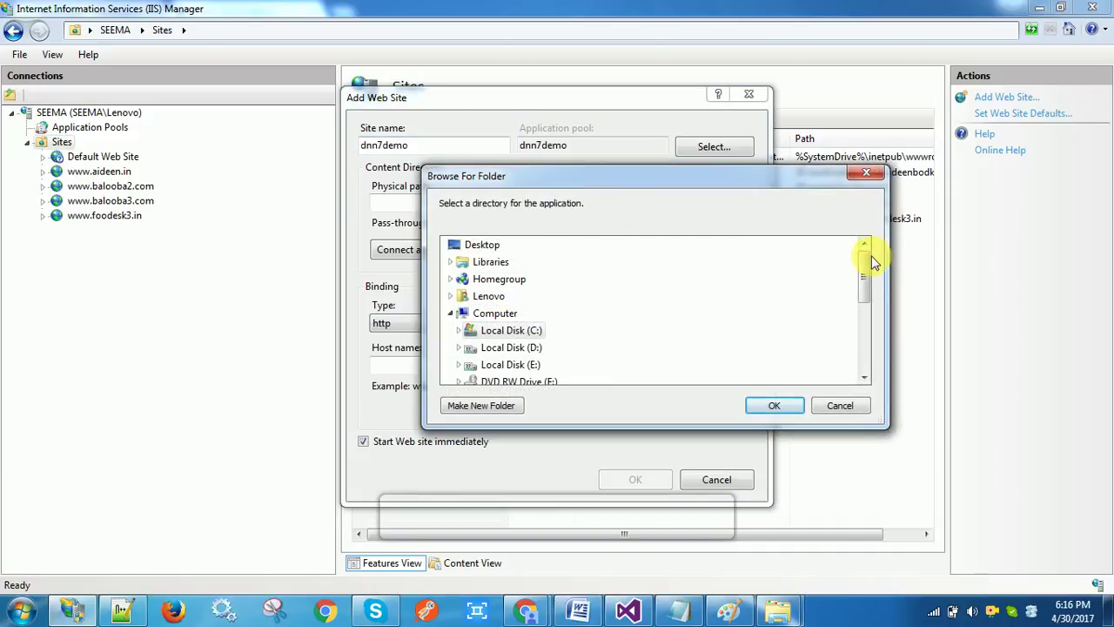
drag(867, 259, 867, 273)
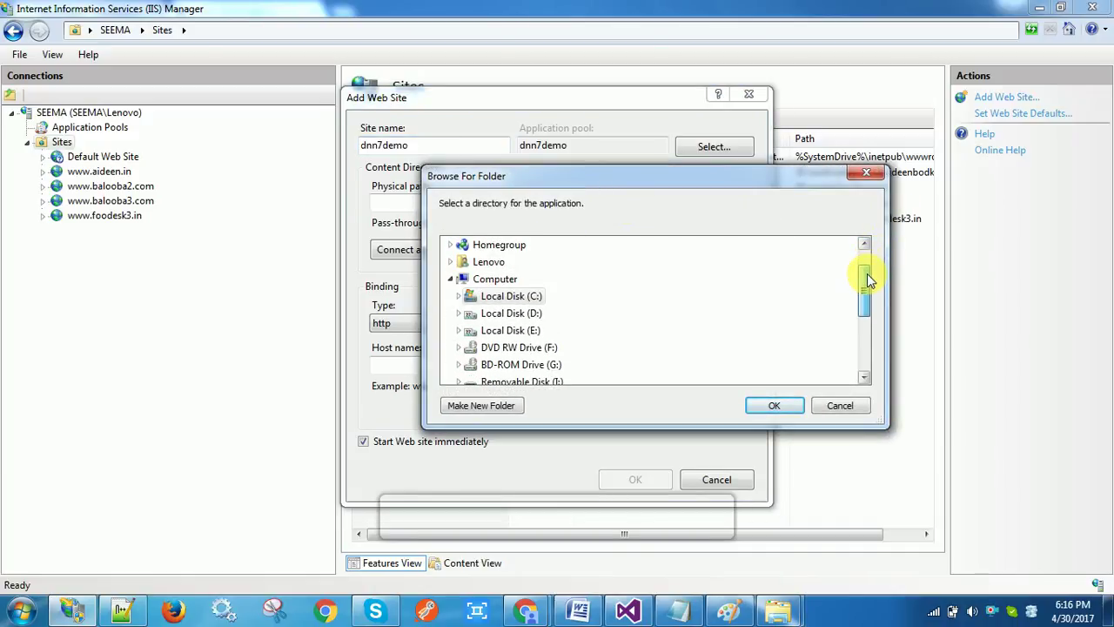
click(528, 322)
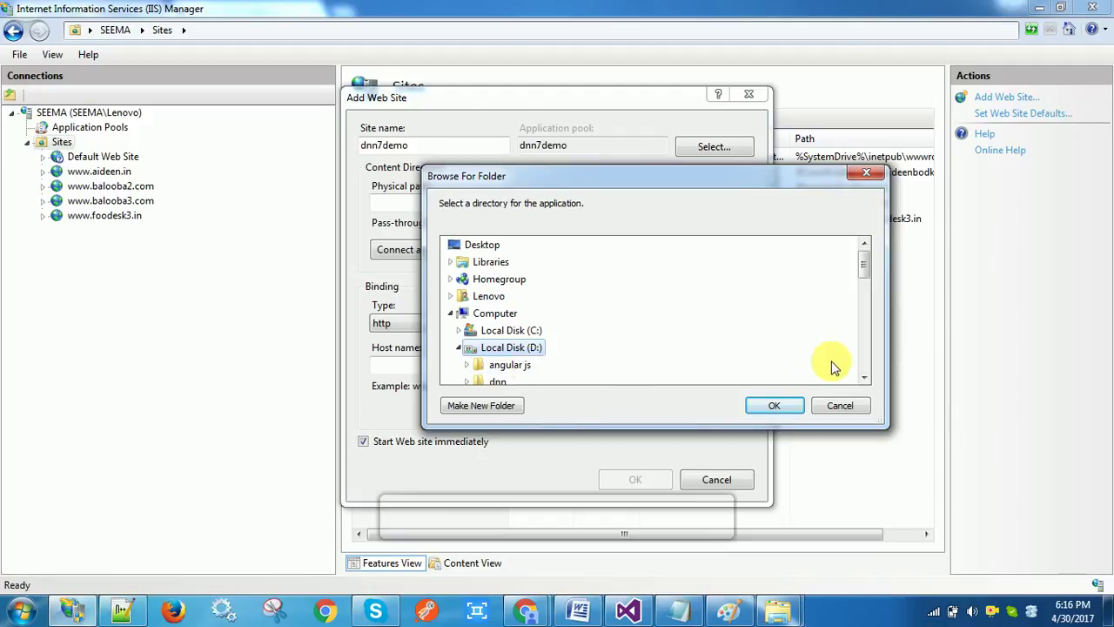
click(864, 380)
click(865, 380)
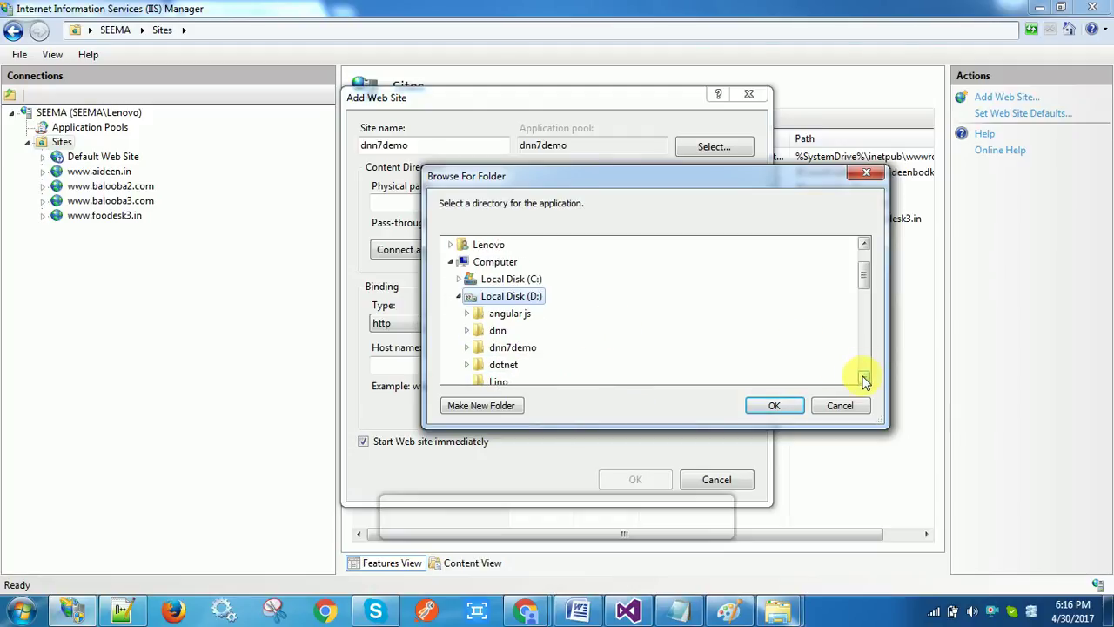
click(510, 349)
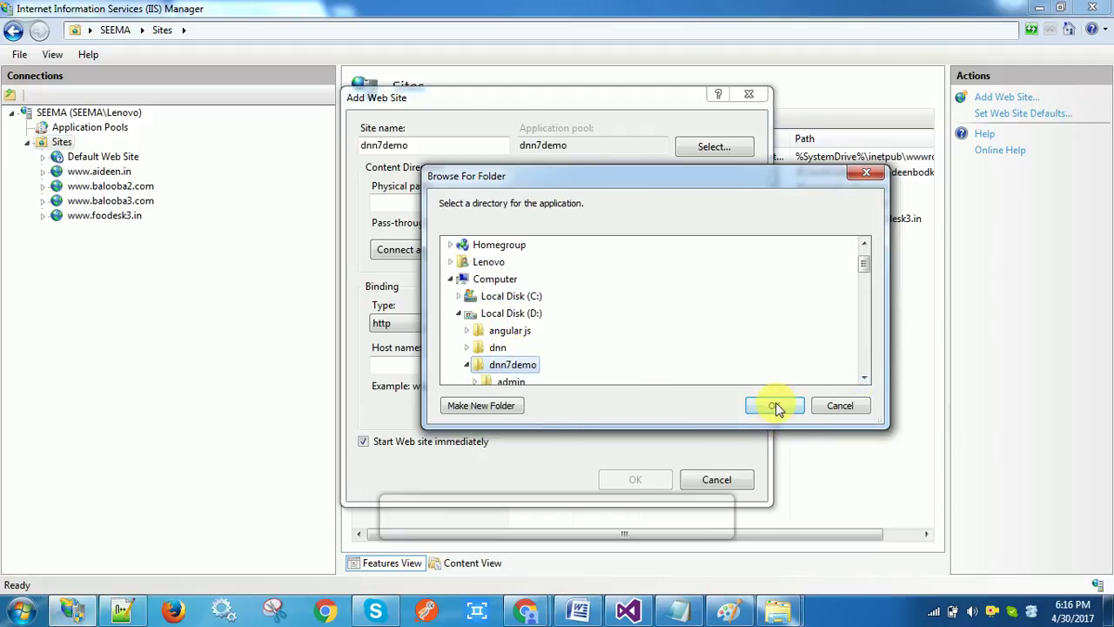
click(776, 405)
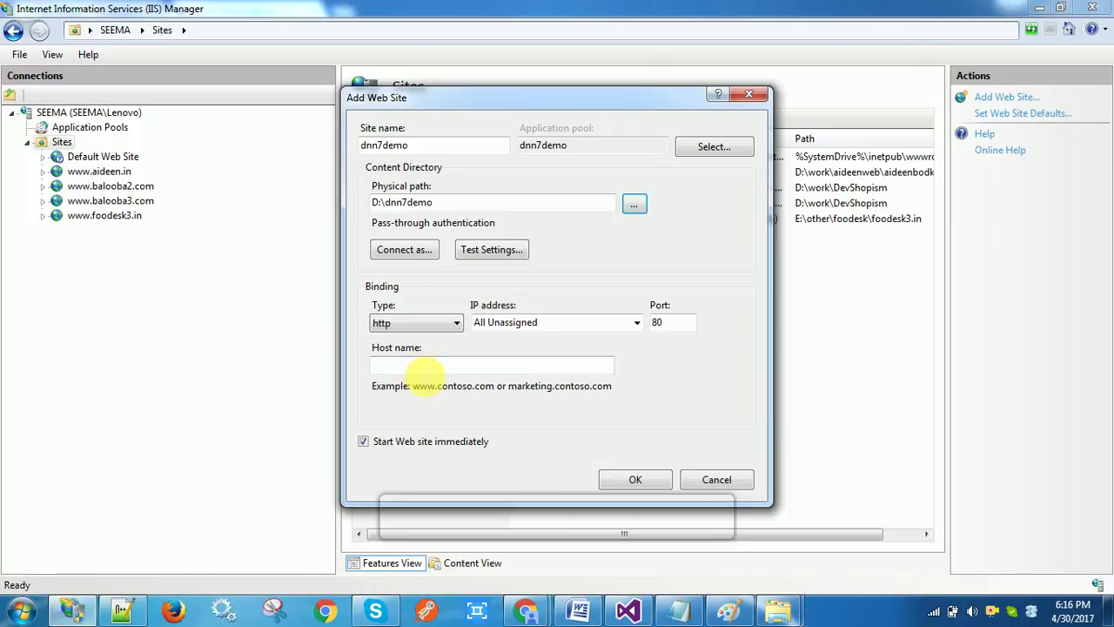
key(alt+Tab)
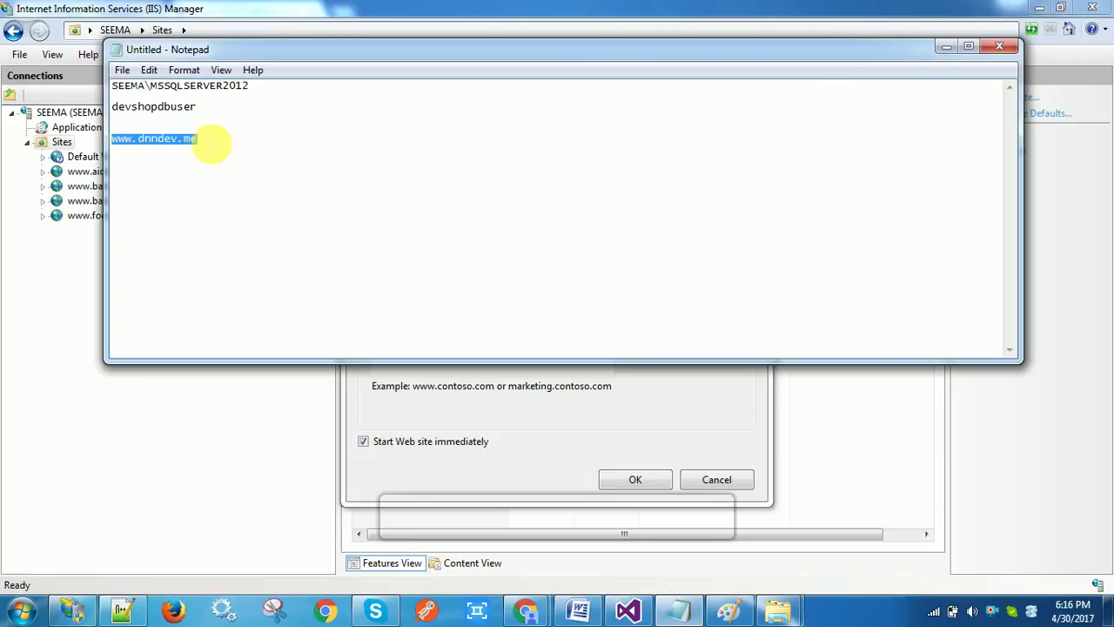
key(alt+Tab)
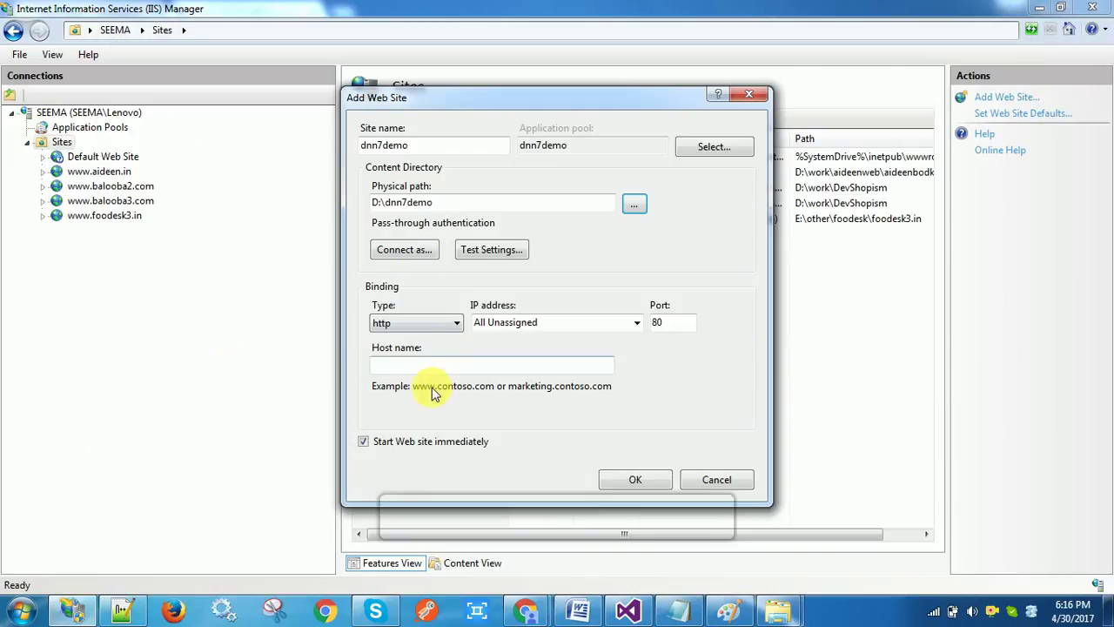
click(437, 366)
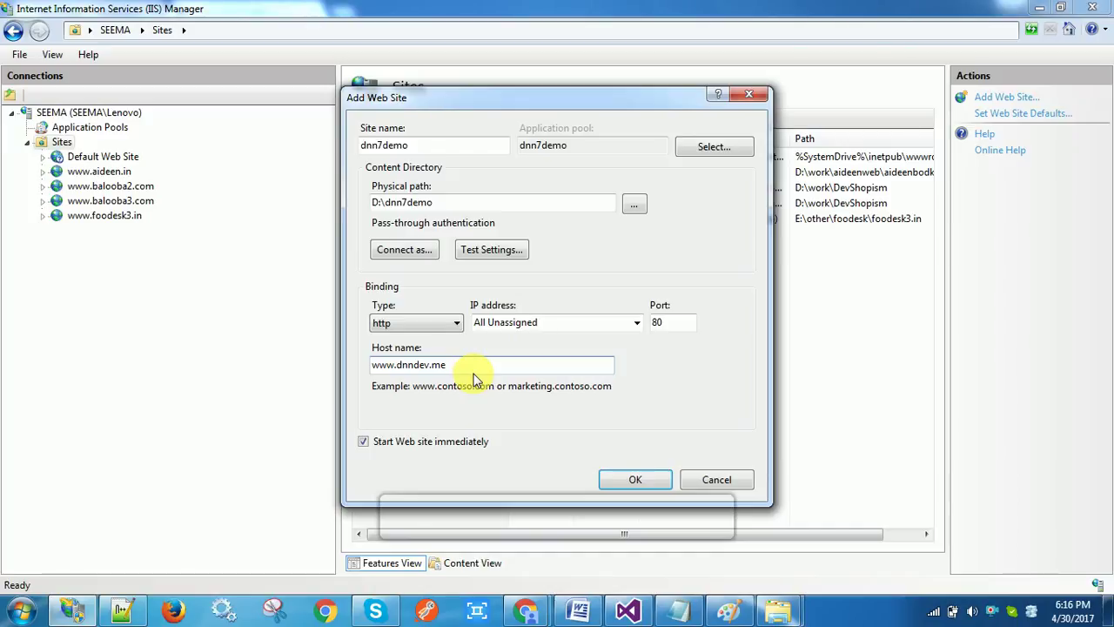
click(638, 480)
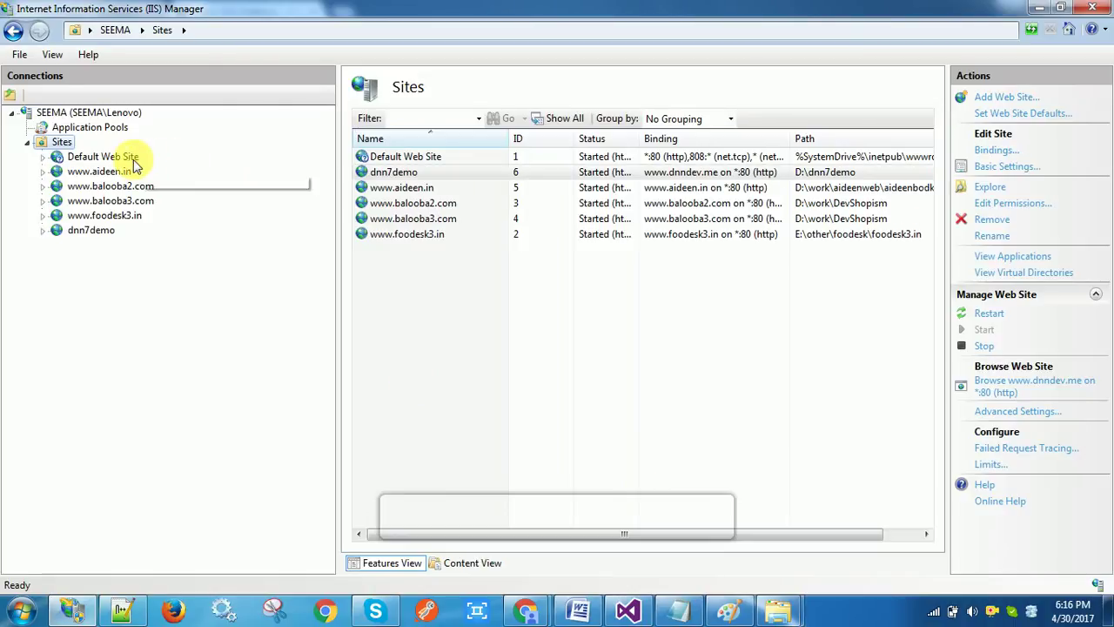
Set the dnn7demo application pool's .NET Framework version to v4.0.30319
click(82, 128)
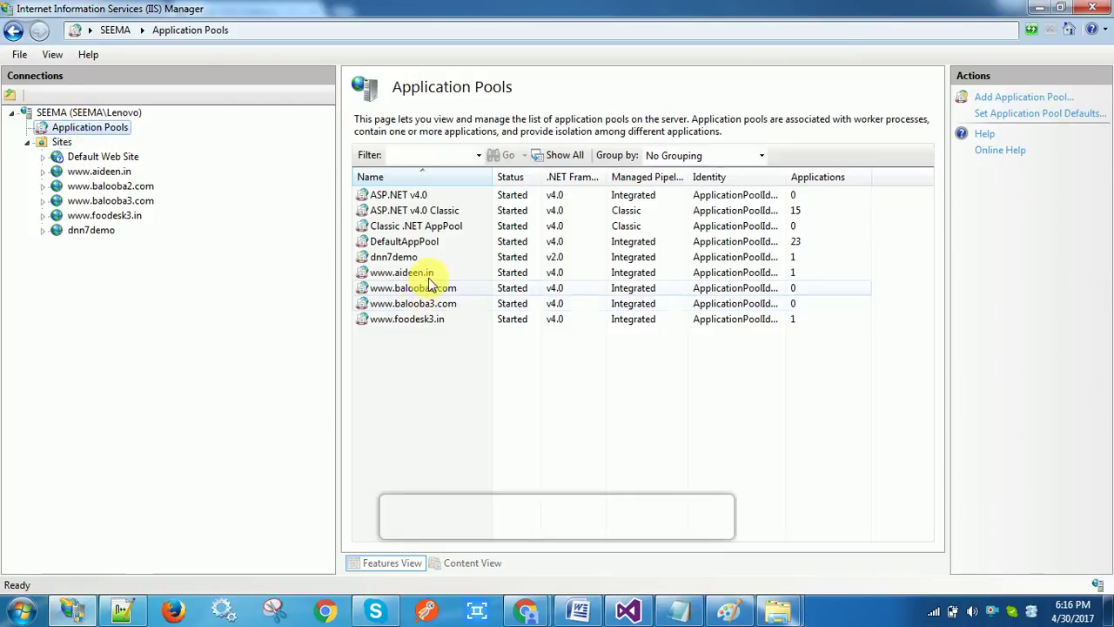
click(416, 260)
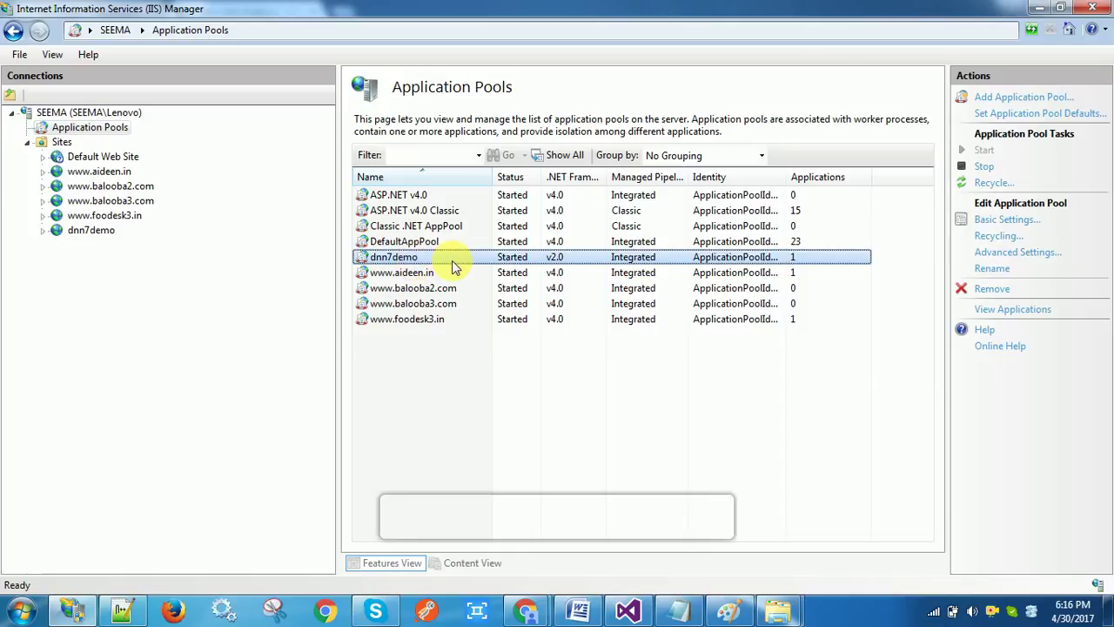
double_click(452, 260)
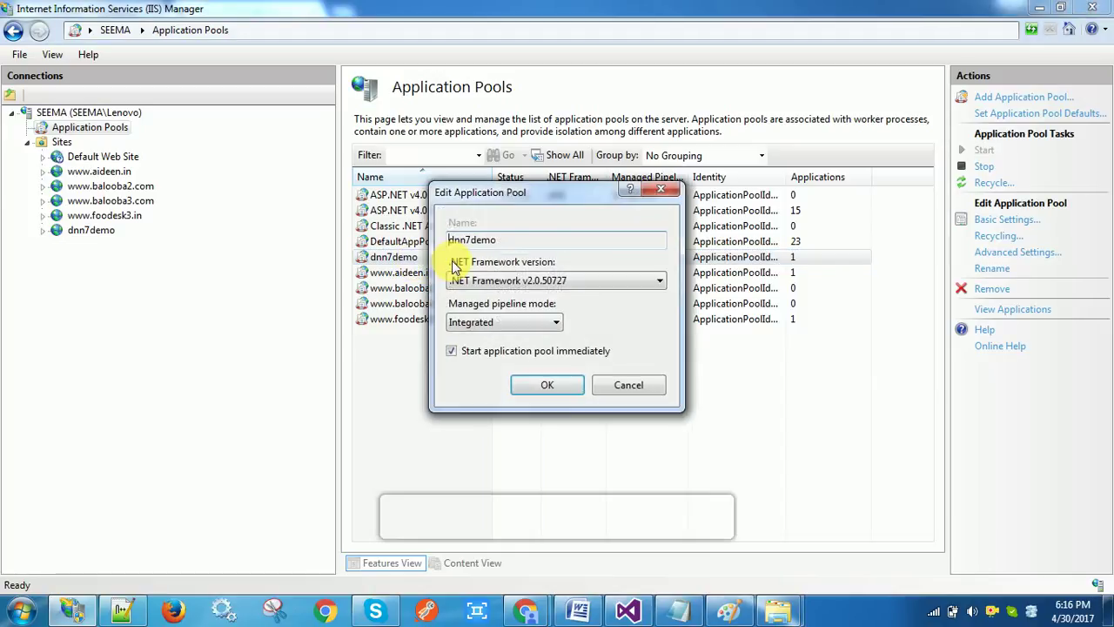
click(535, 284)
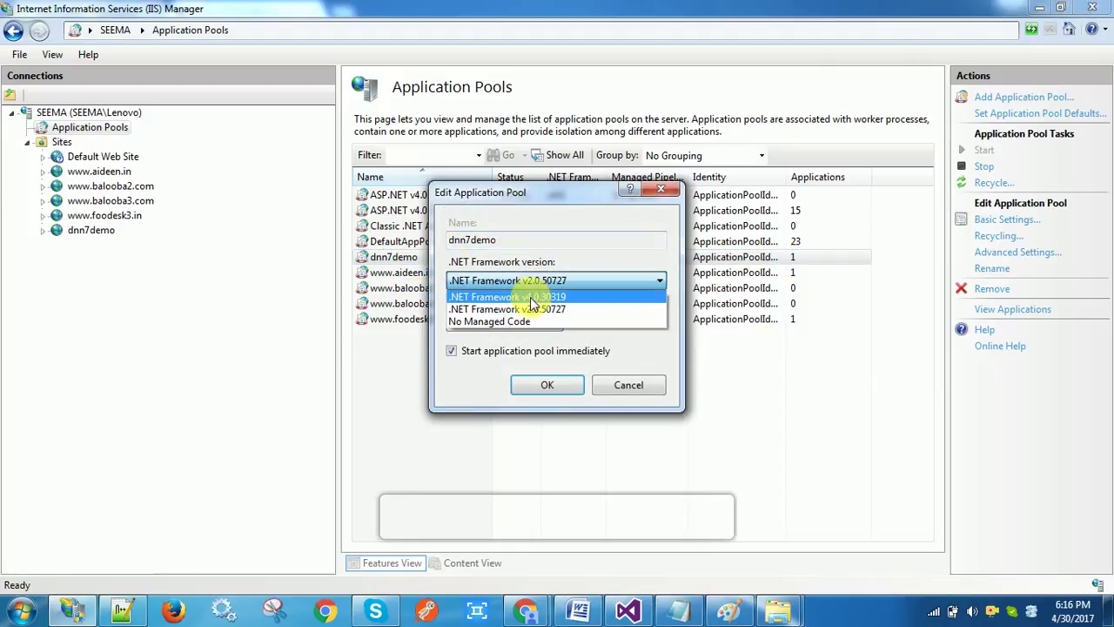
click(533, 297)
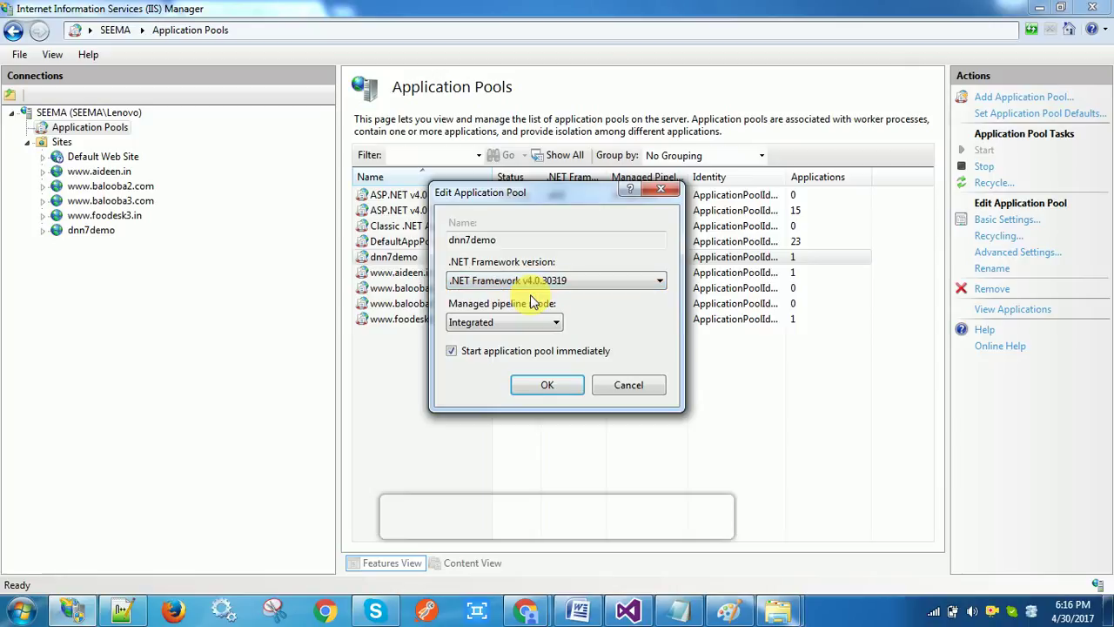
click(547, 387)
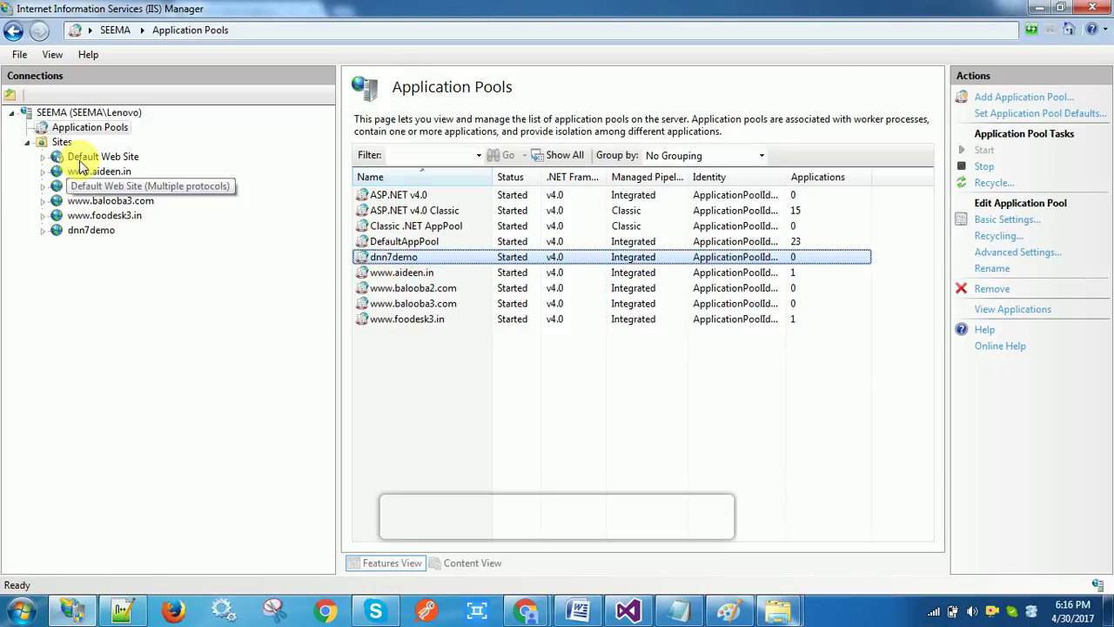
Open and cancel Add Application for the dnn7demo site, then return to Application Pools
click(61, 142)
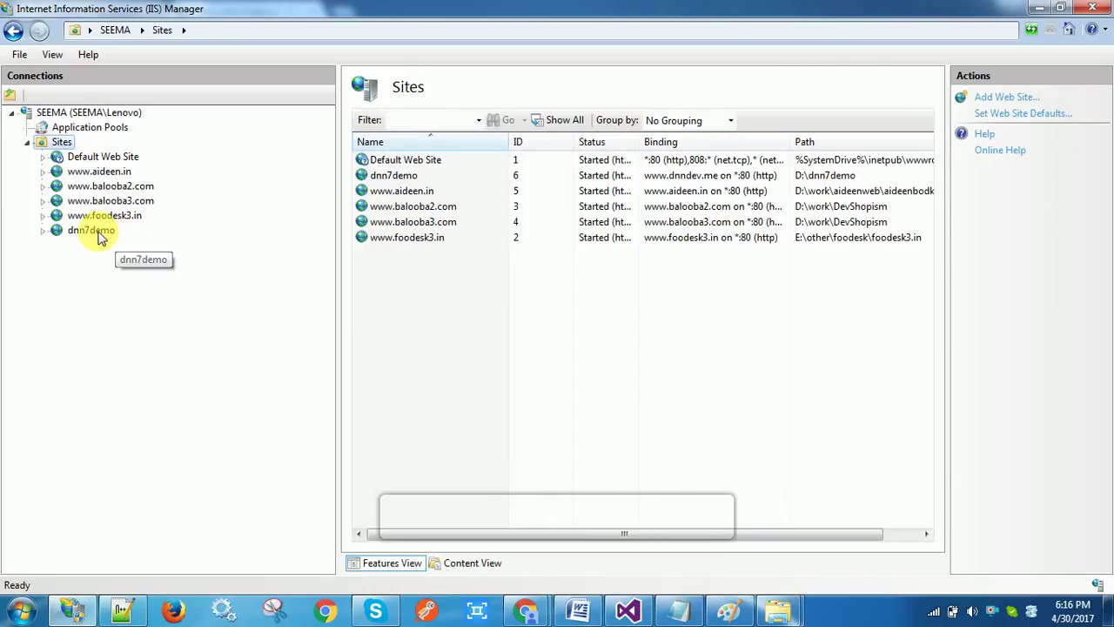
right_click(99, 235)
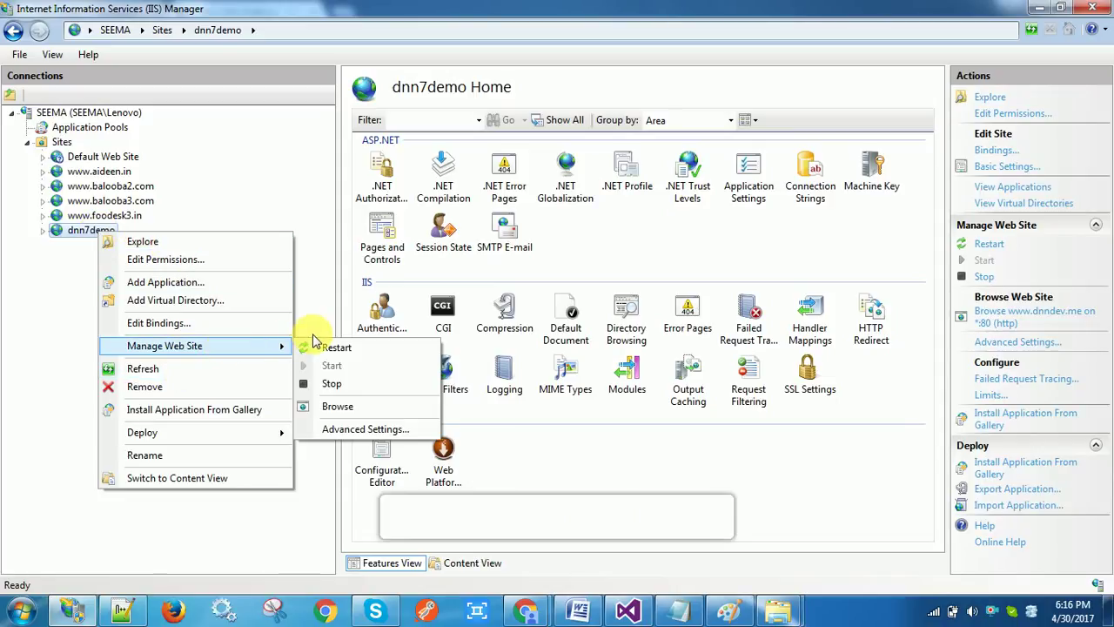
click(233, 294)
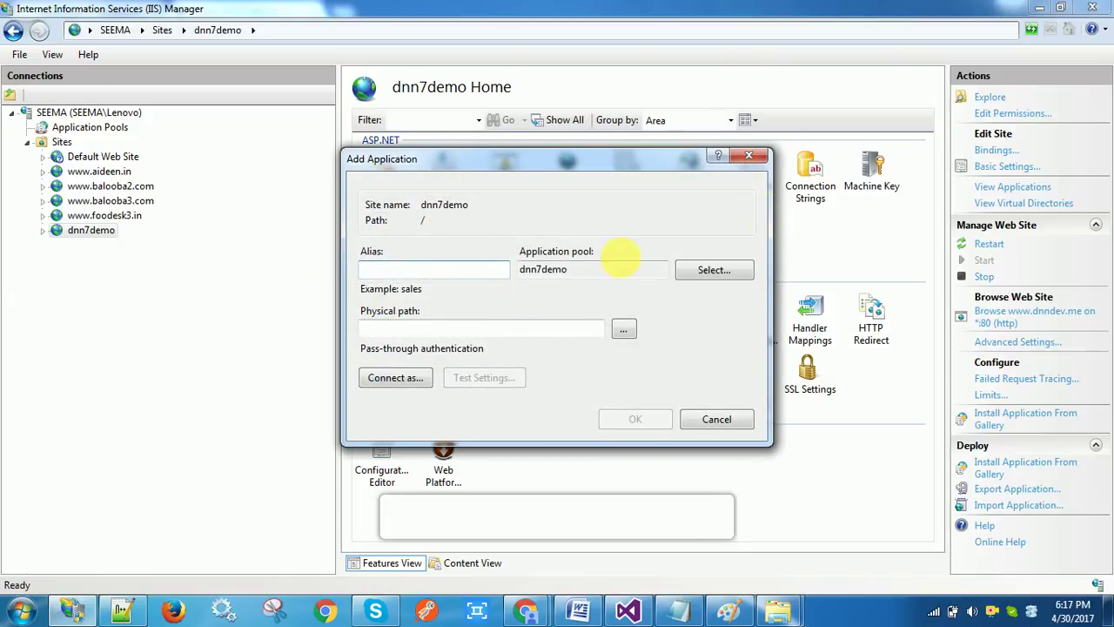
click(763, 156)
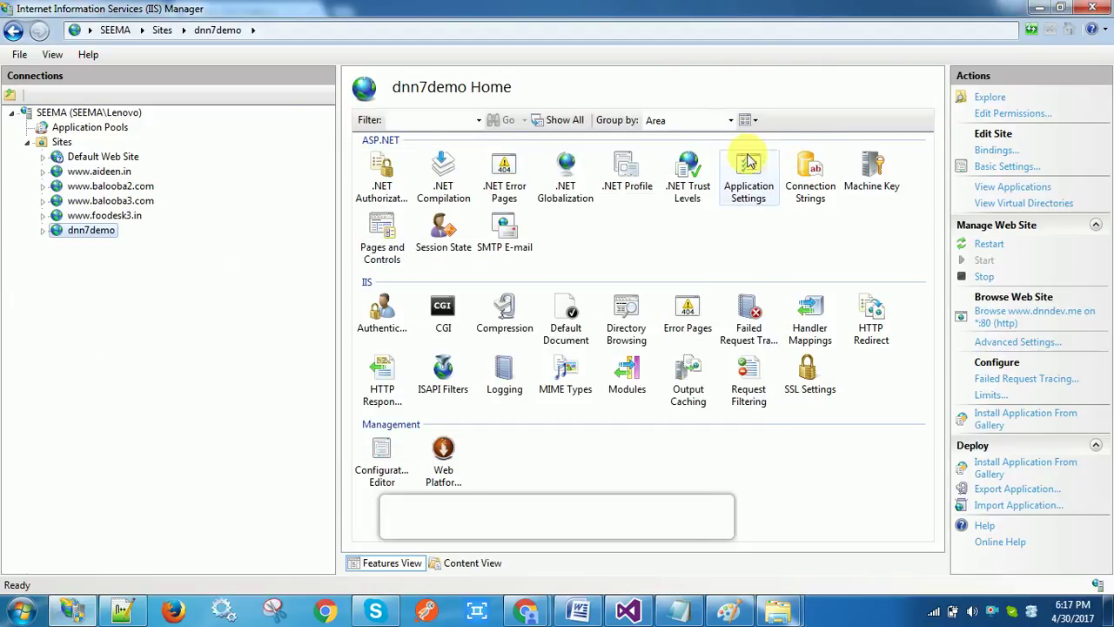
click(63, 129)
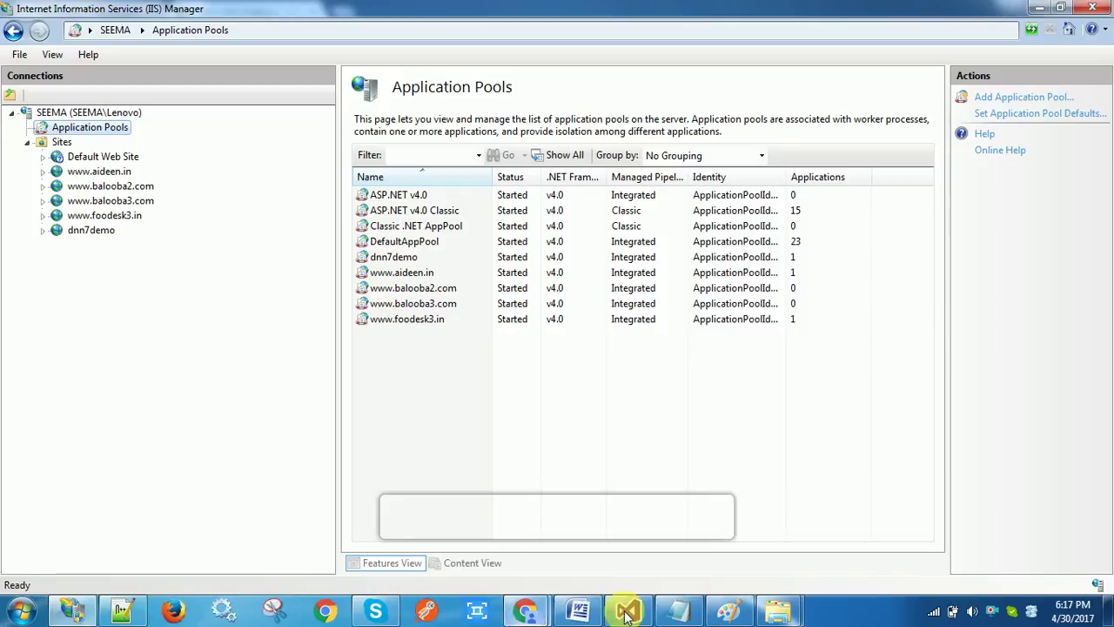
Open the hosts file from the etc folder in Notepad++
mouse_move(777, 609)
click(890, 515)
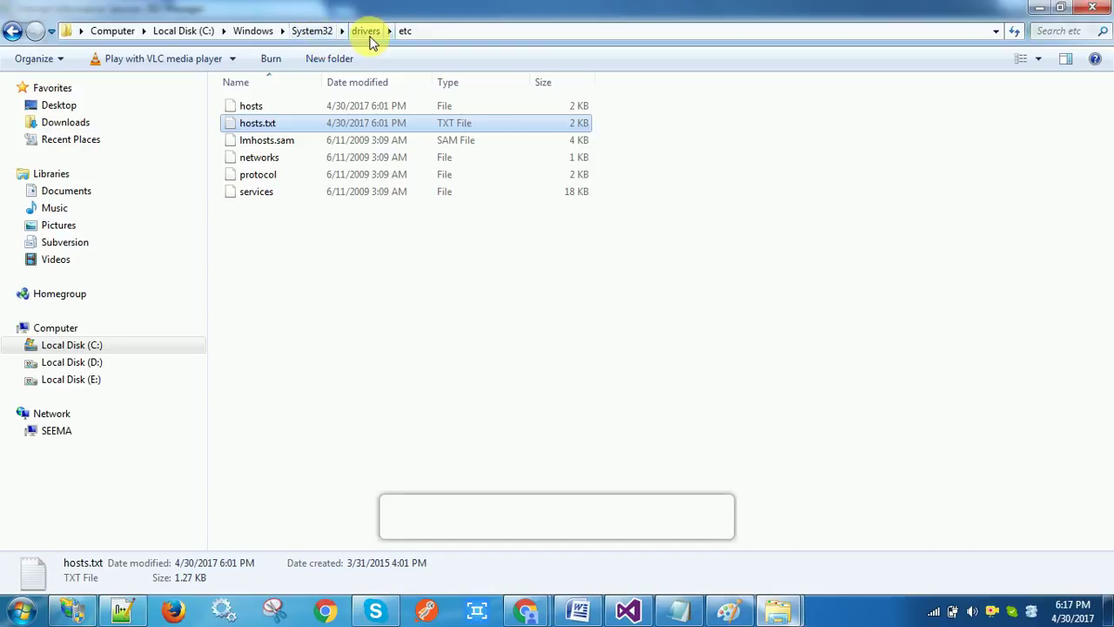
click(291, 108)
right_click(294, 116)
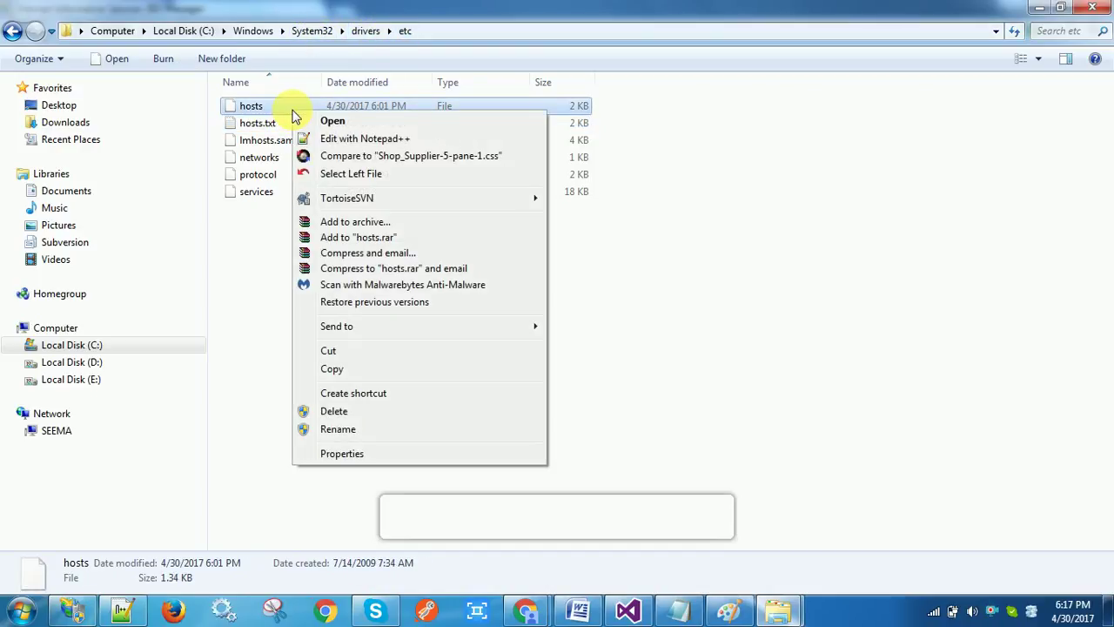
click(328, 141)
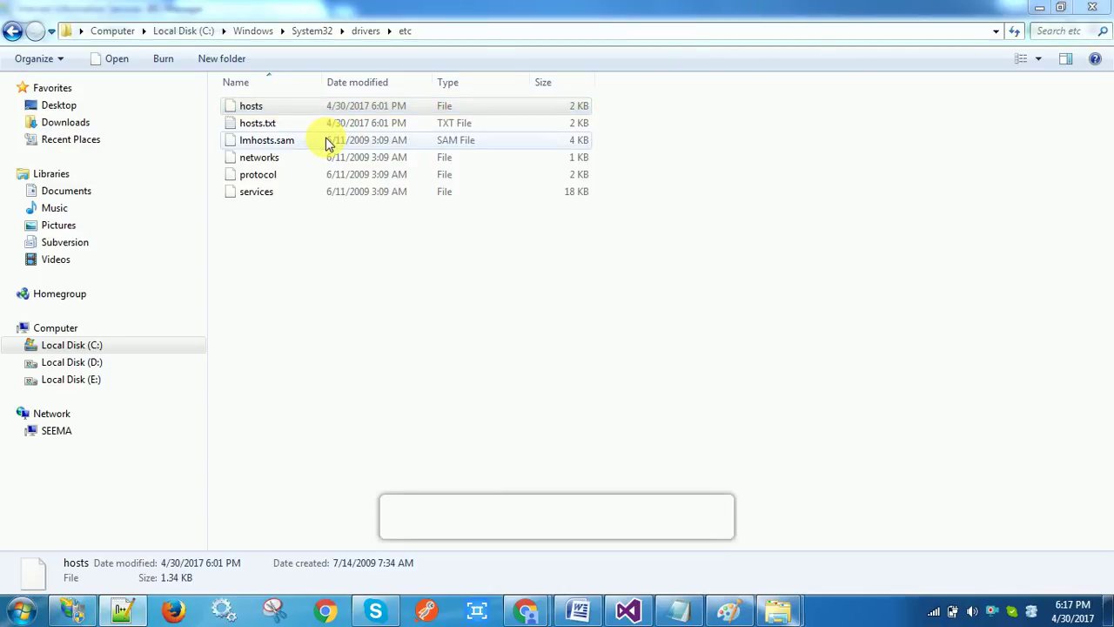
click(123, 613)
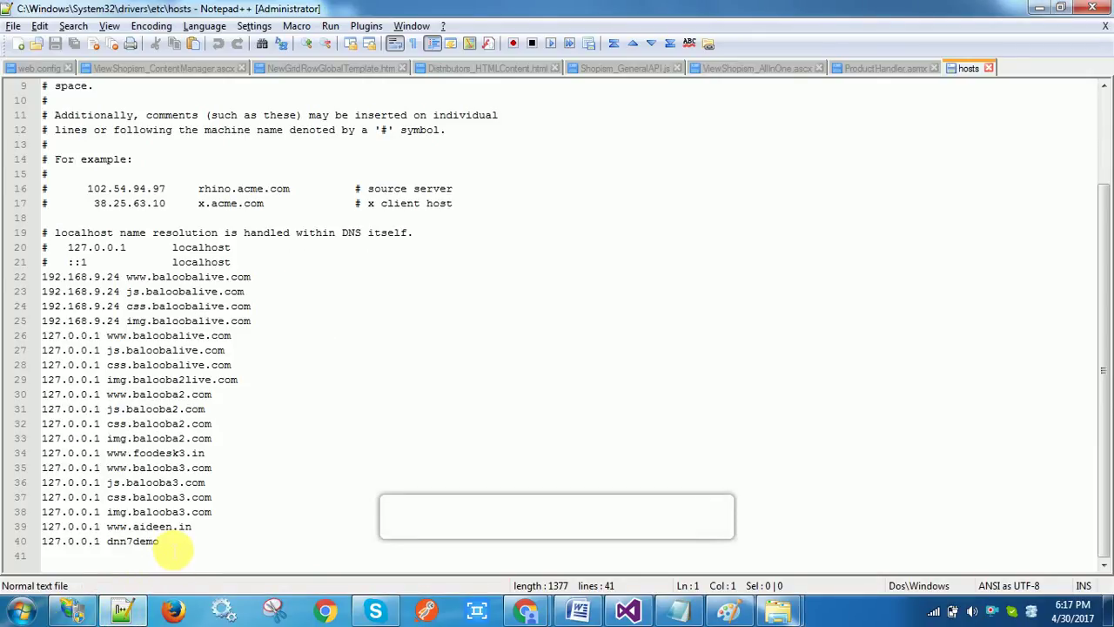
click(169, 542)
drag(161, 541, 108, 541)
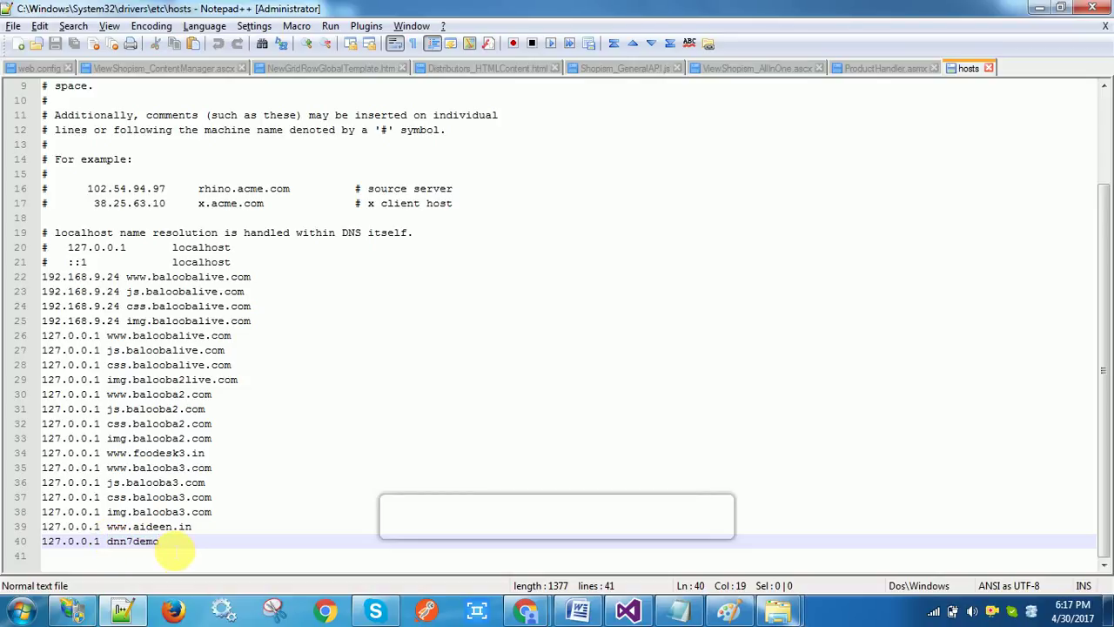
key(Return)
text(www.dnndev.me)
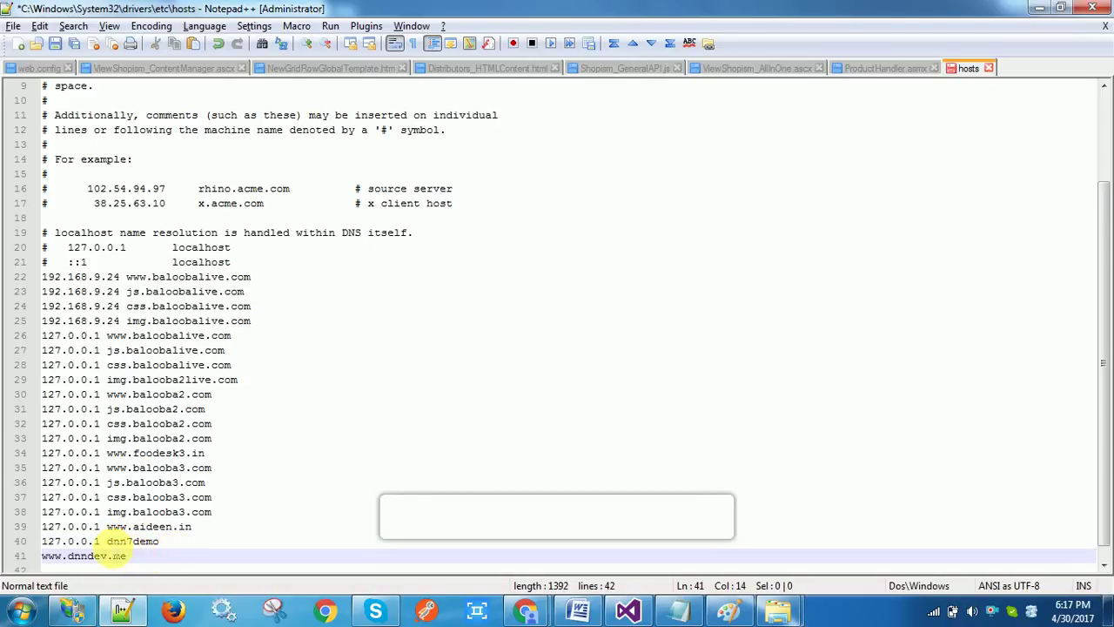
drag(106, 541, 45, 545)
key(ctrl+c)
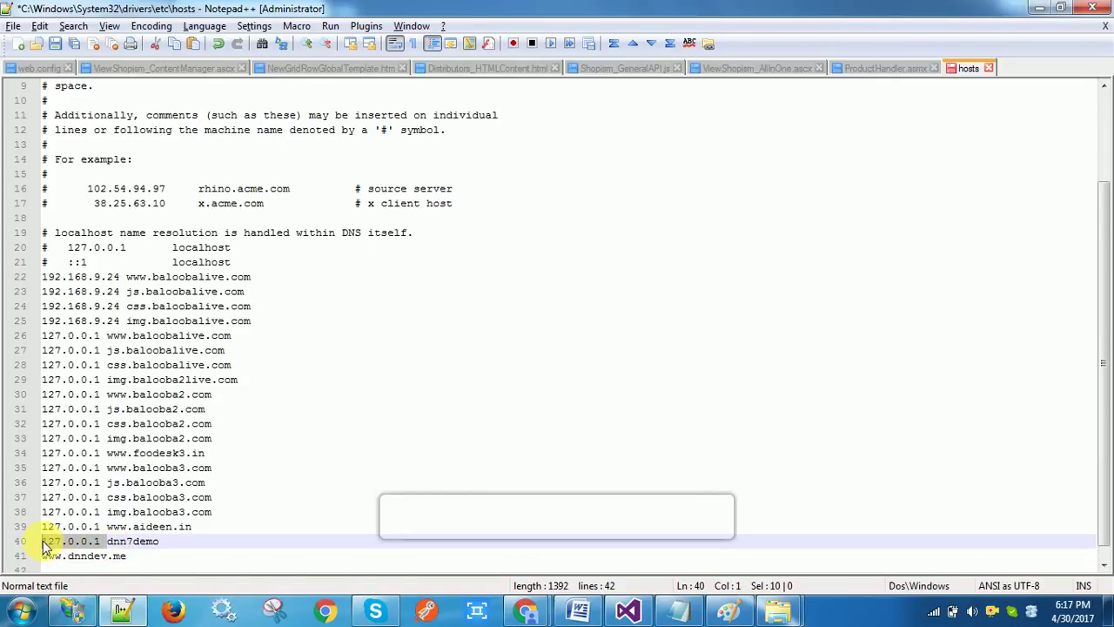
click(44, 557)
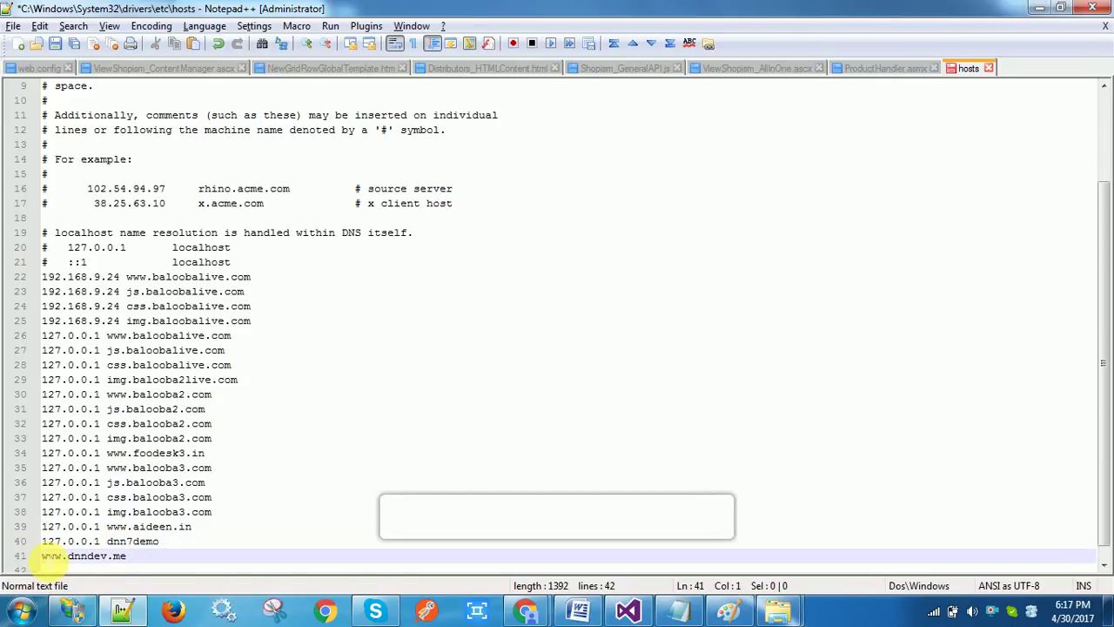
key(ctrl+v)
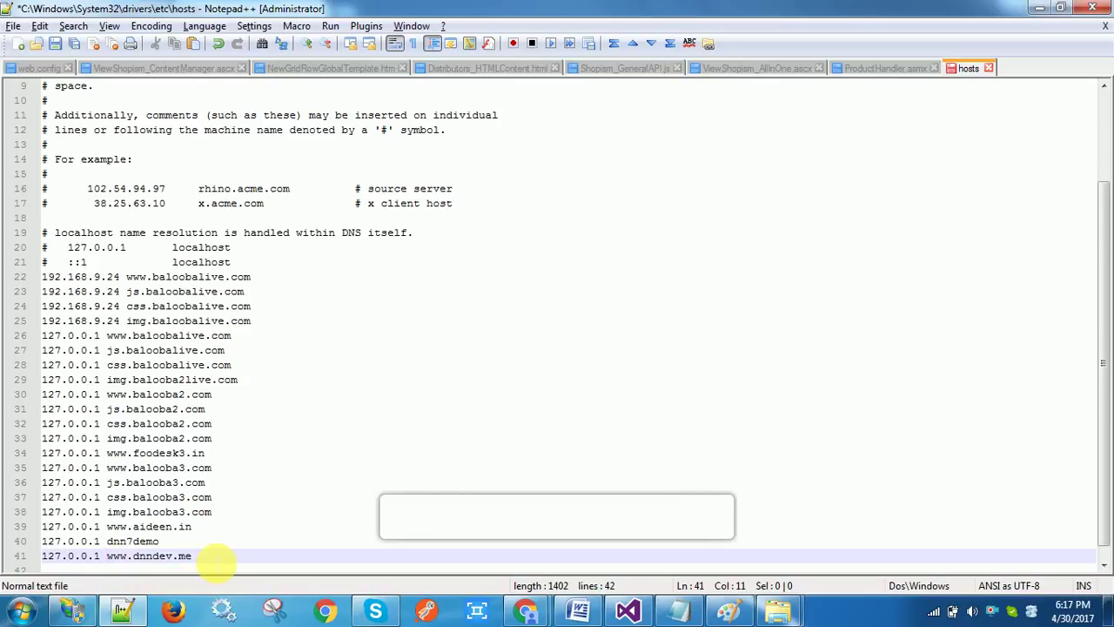
click(215, 558)
key(shift+Home)
key(ctrl+c)
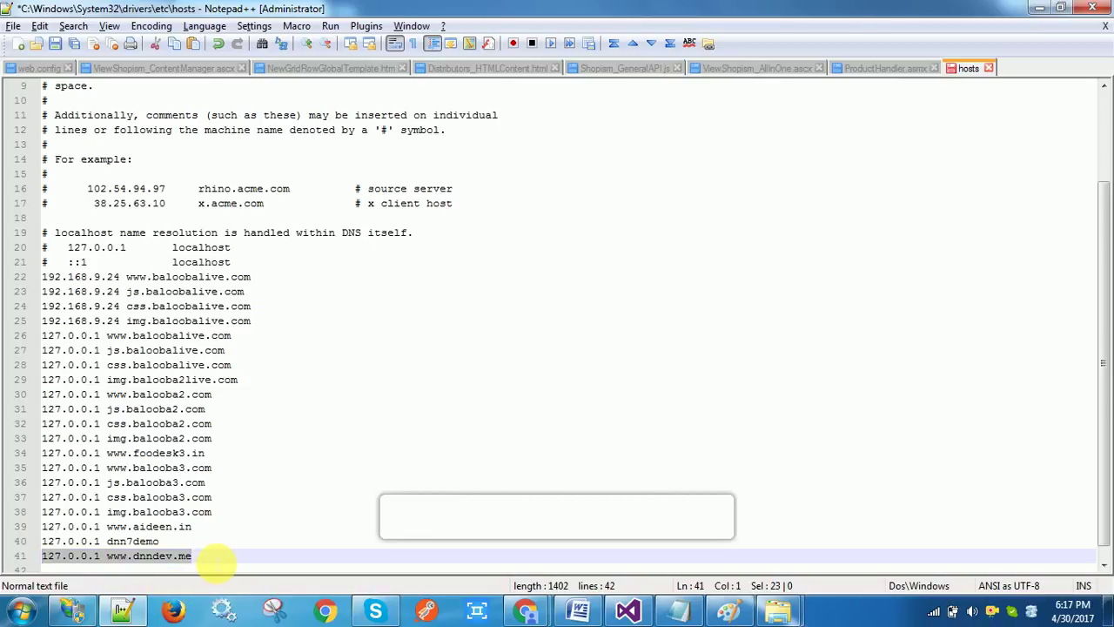
key(ctrl+s)
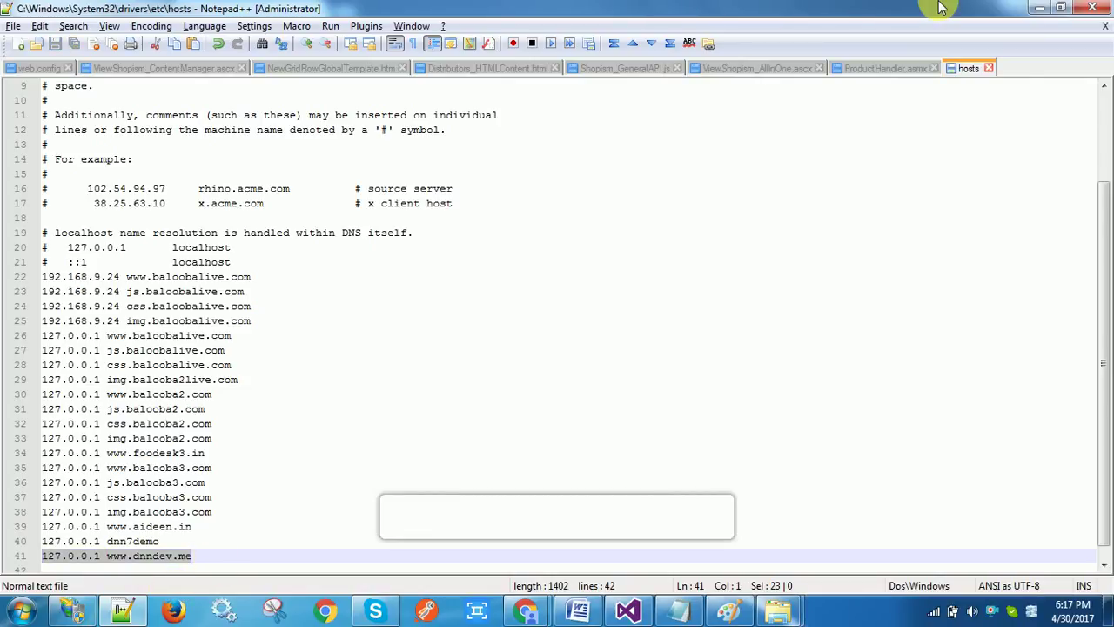
click(989, 68)
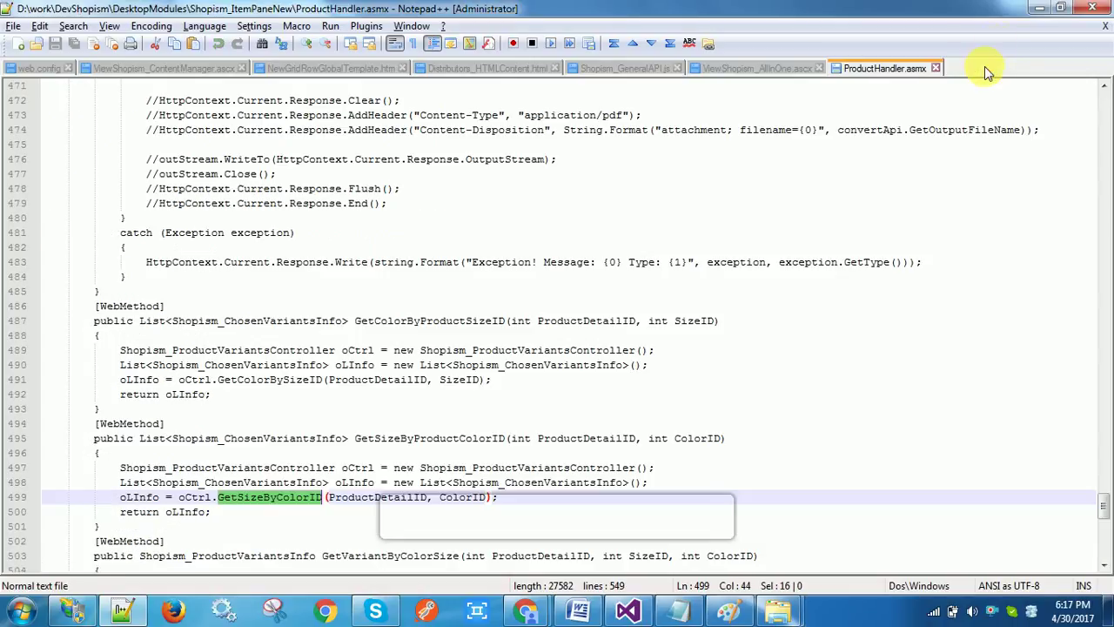
click(1040, 8)
Open hosts.txt from the etc folder in Notepad++
click(562, 126)
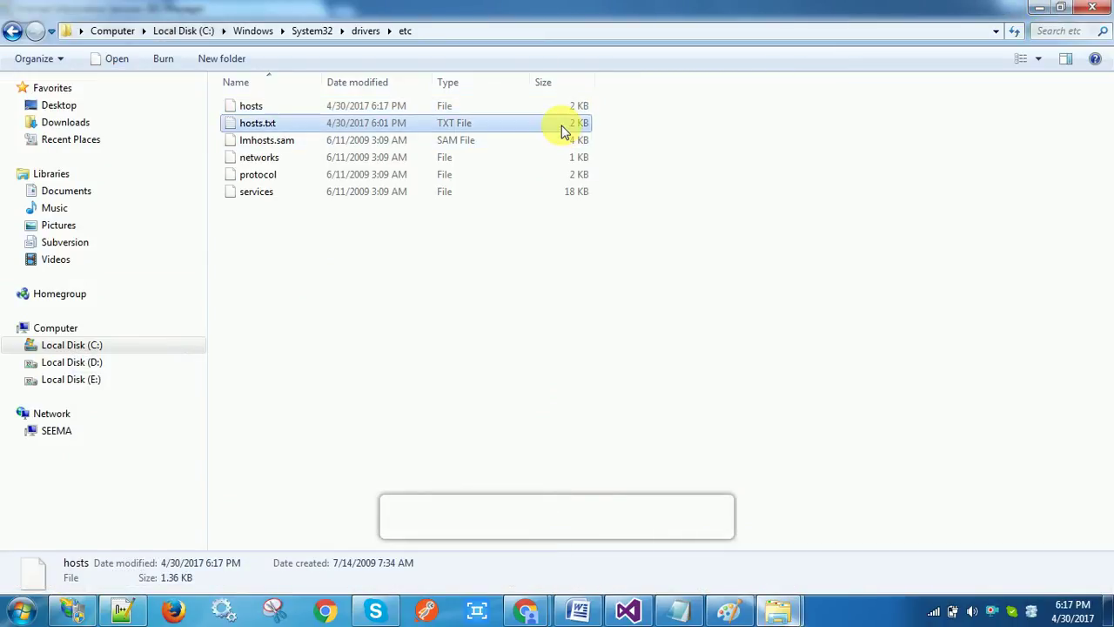
right_click(561, 124)
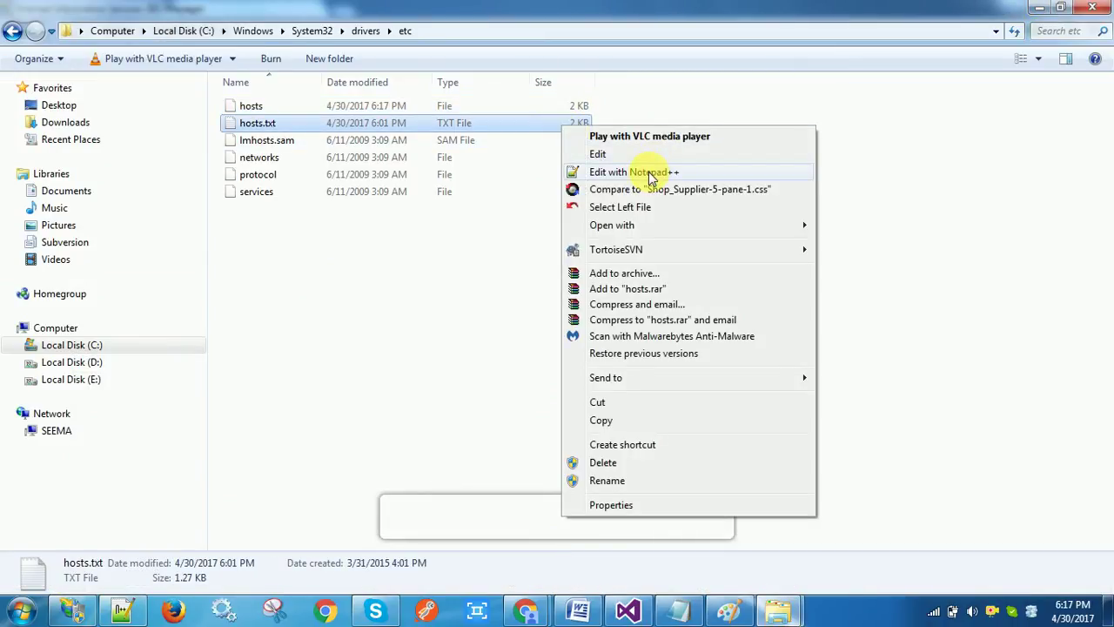
click(648, 173)
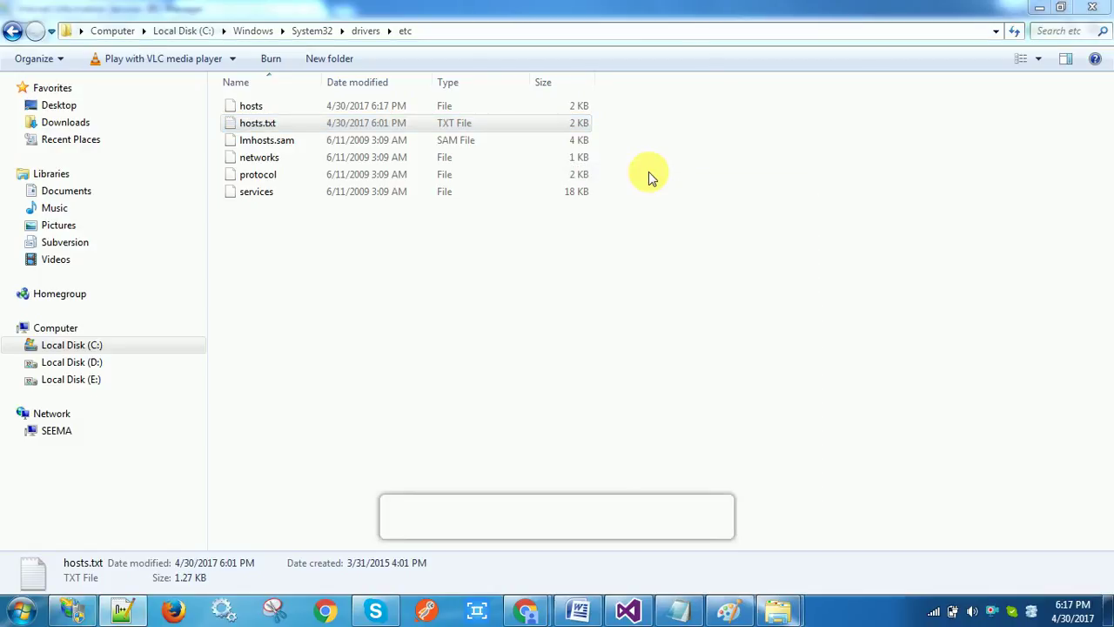
click(122, 612)
click(190, 544)
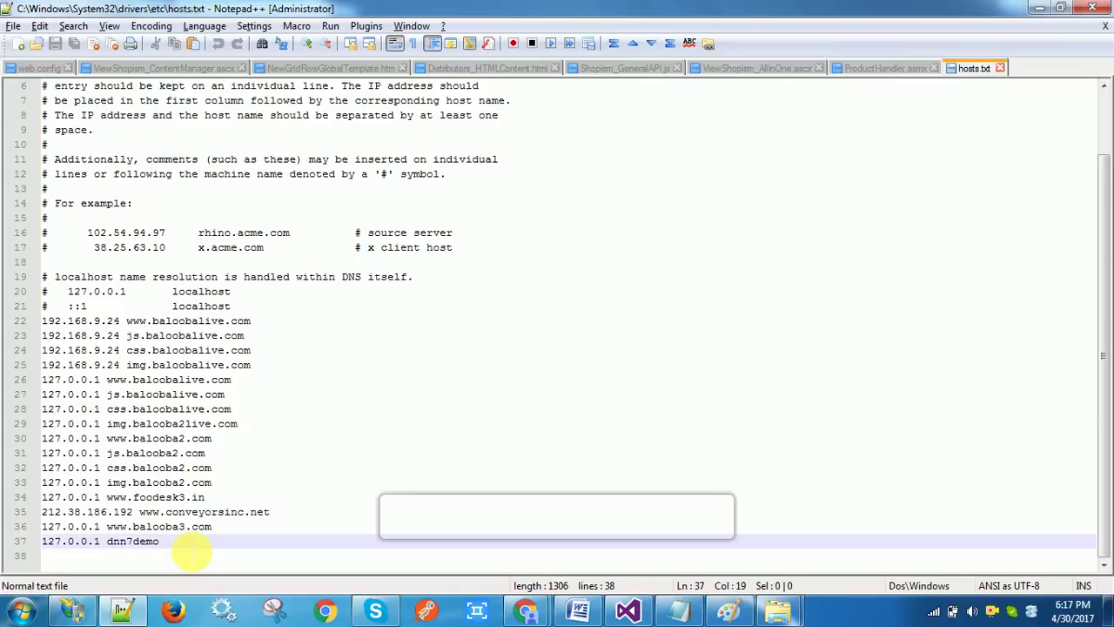
key(Return)
key(ctrl+v)
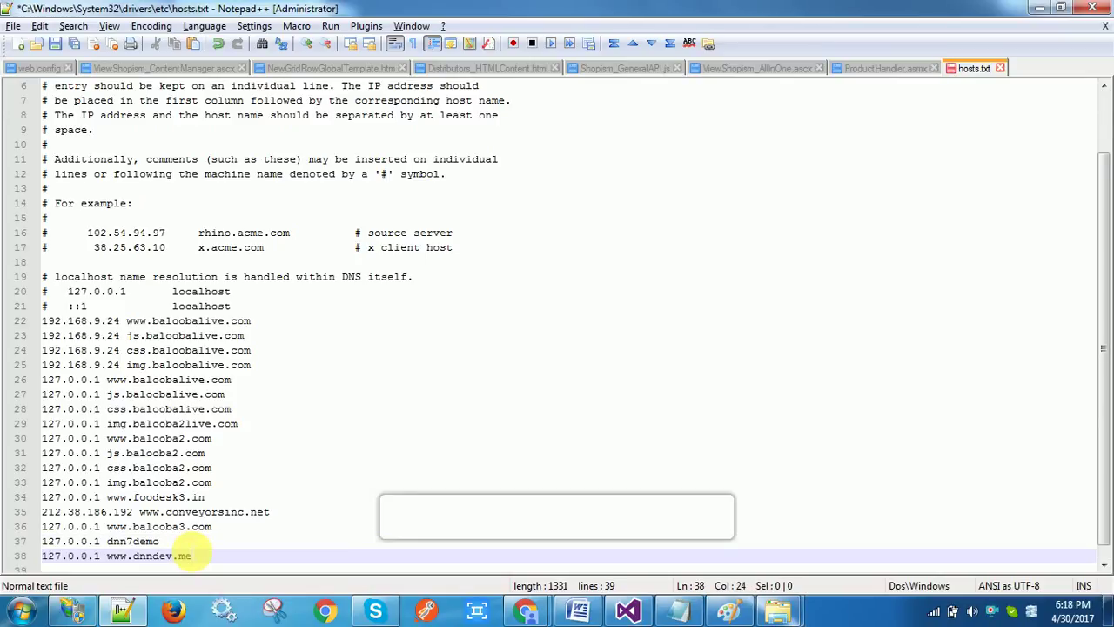
key(ctrl+s)
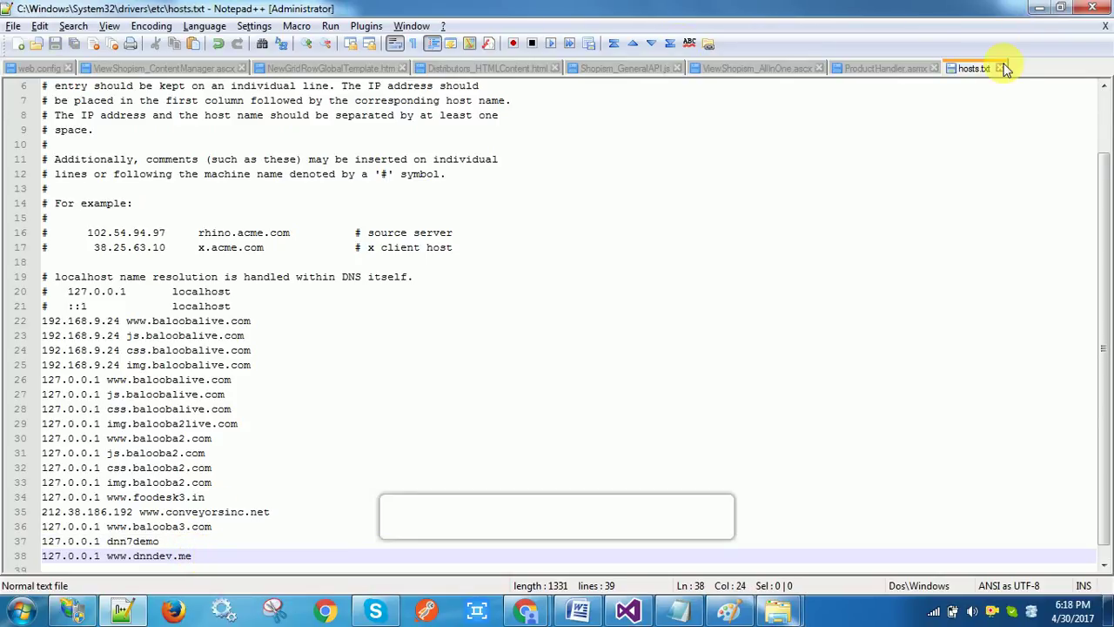
click(1001, 68)
click(1039, 8)
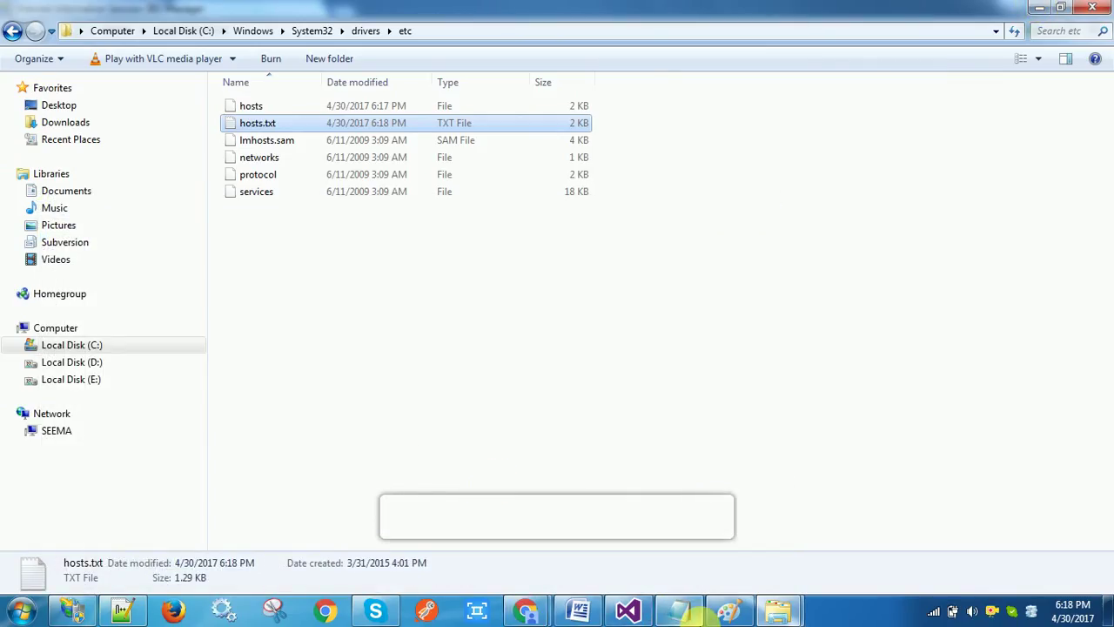
Launch Management Studio as administrator, connect to MSSQLSERVER2012 and expand its Databases node
click(17, 612)
right_click(87, 193)
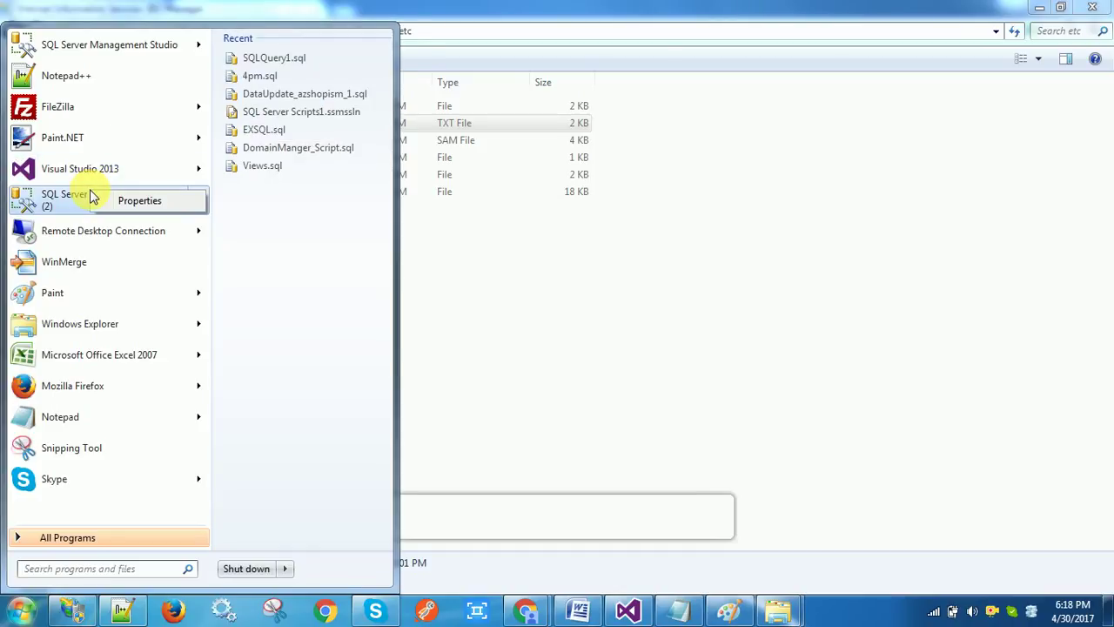
right_click(78, 197)
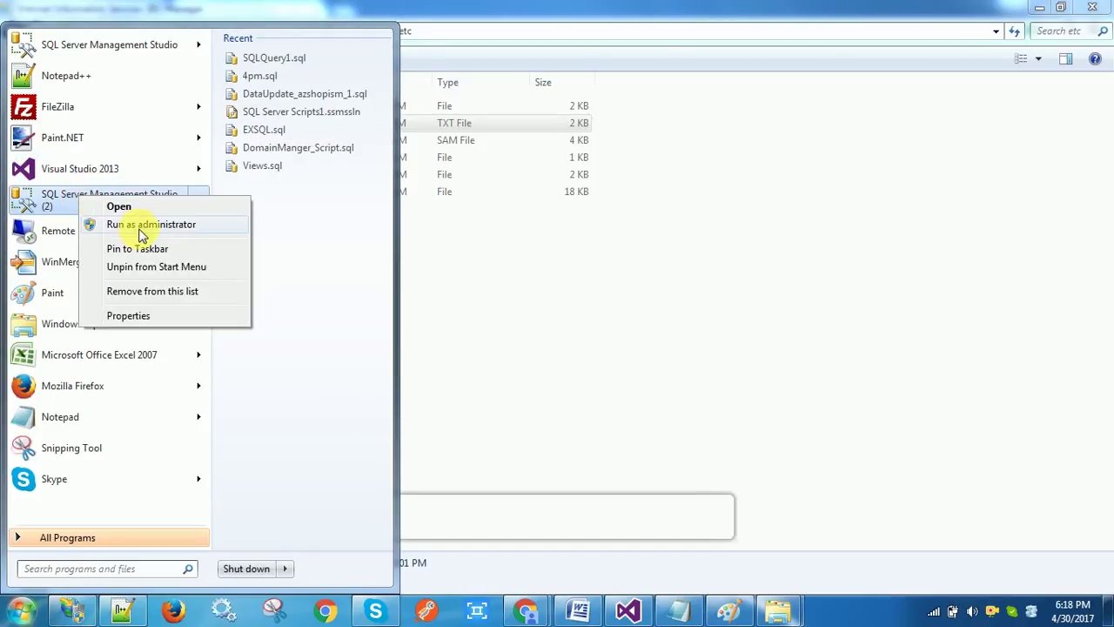
key(Escape)
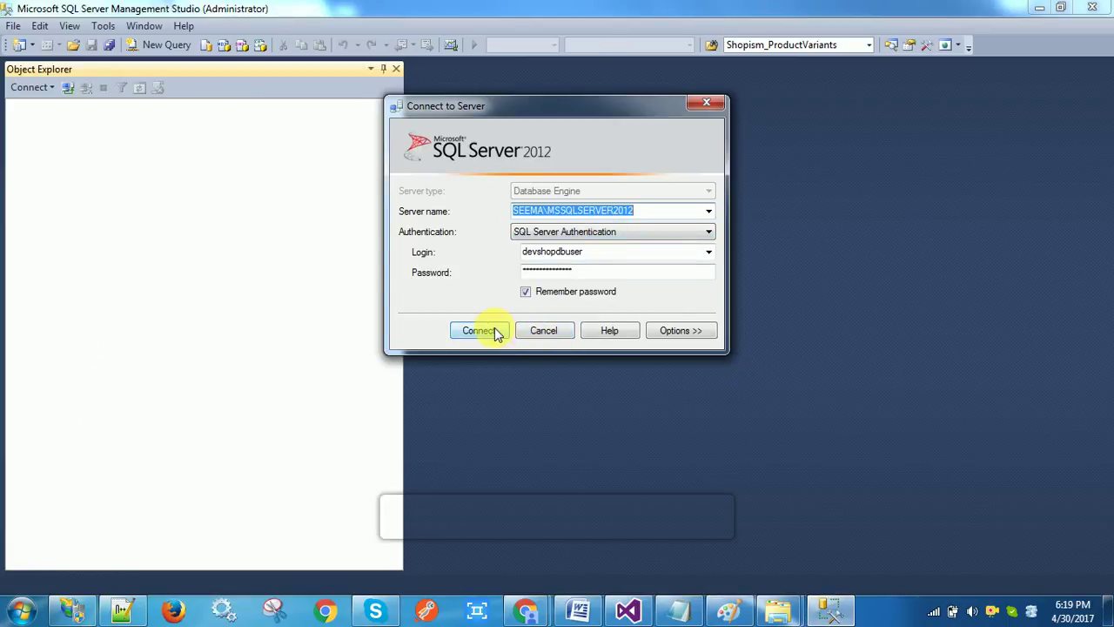
click(486, 331)
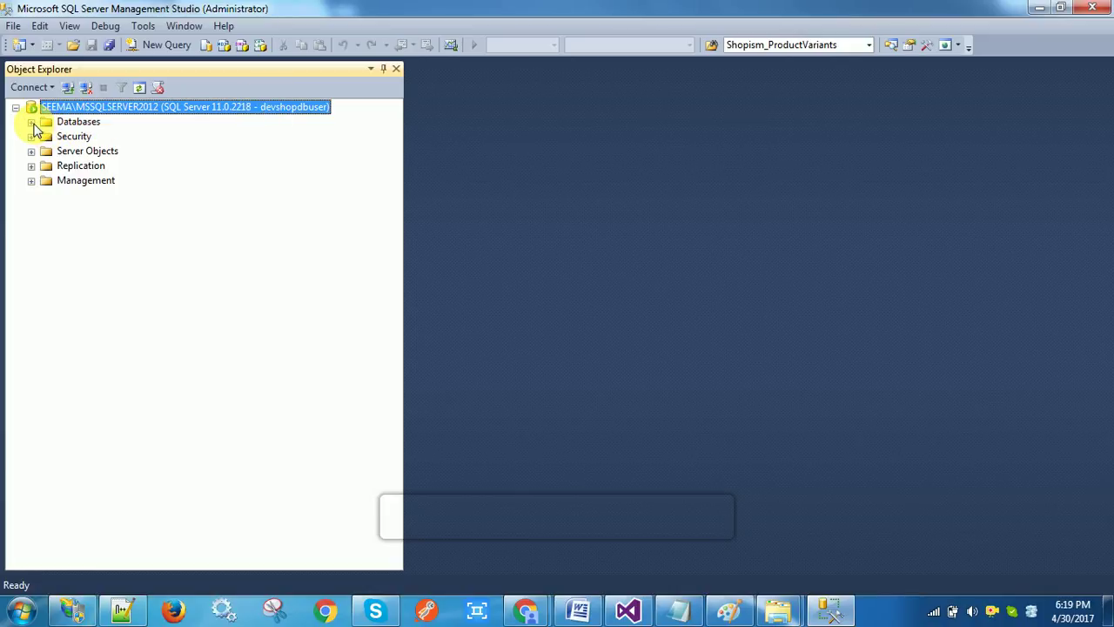
click(33, 124)
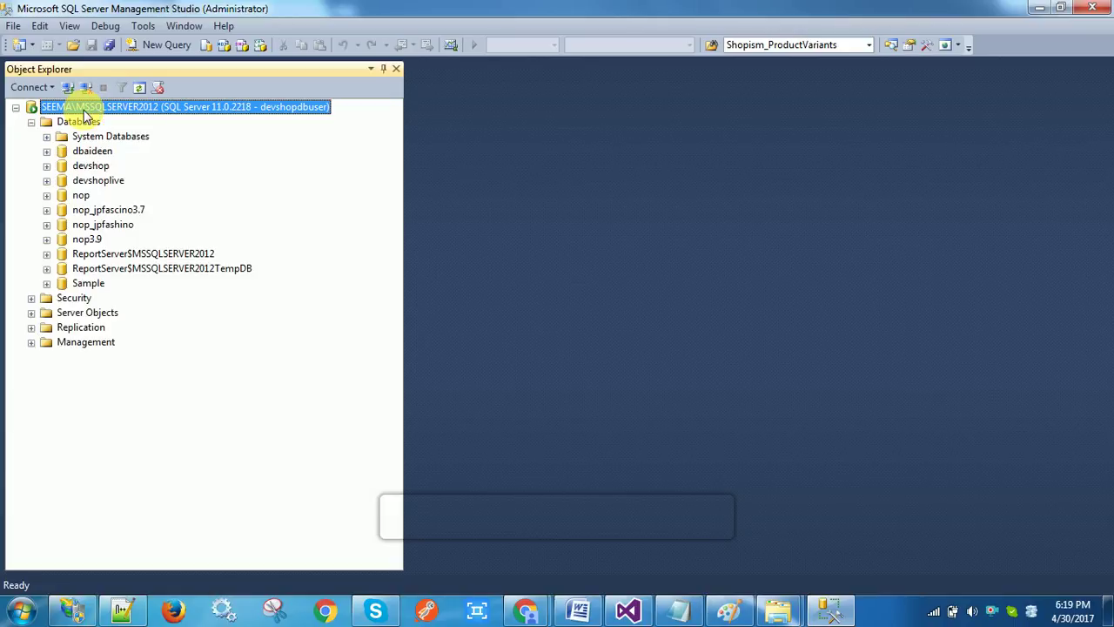
click(78, 123)
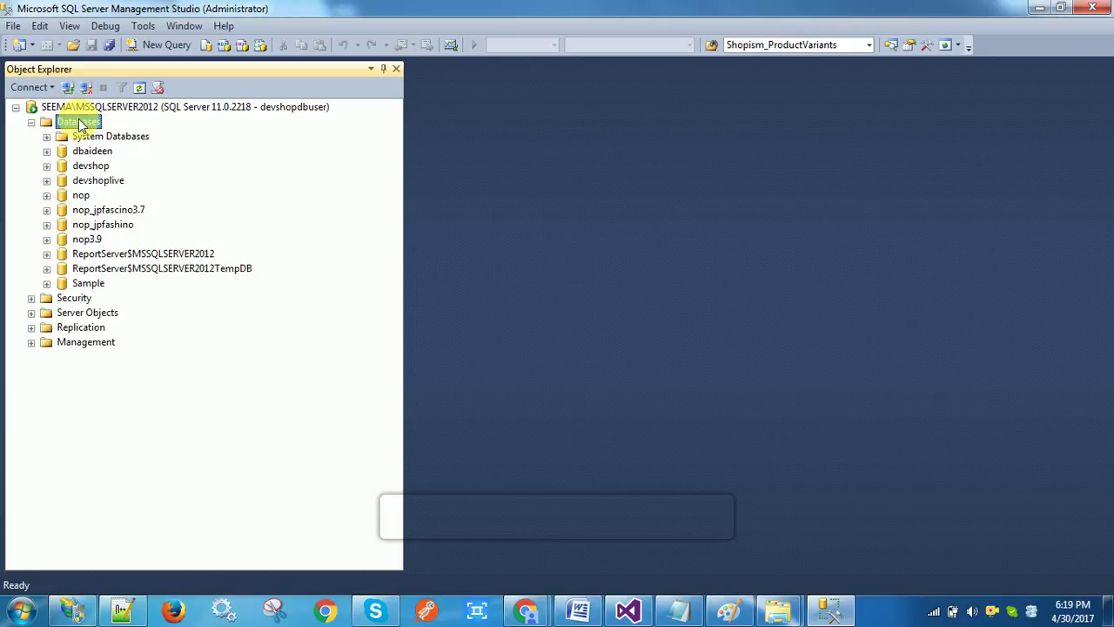
Add a new empty database called dnn7demo under the server's Databases folder
right_click(78, 123)
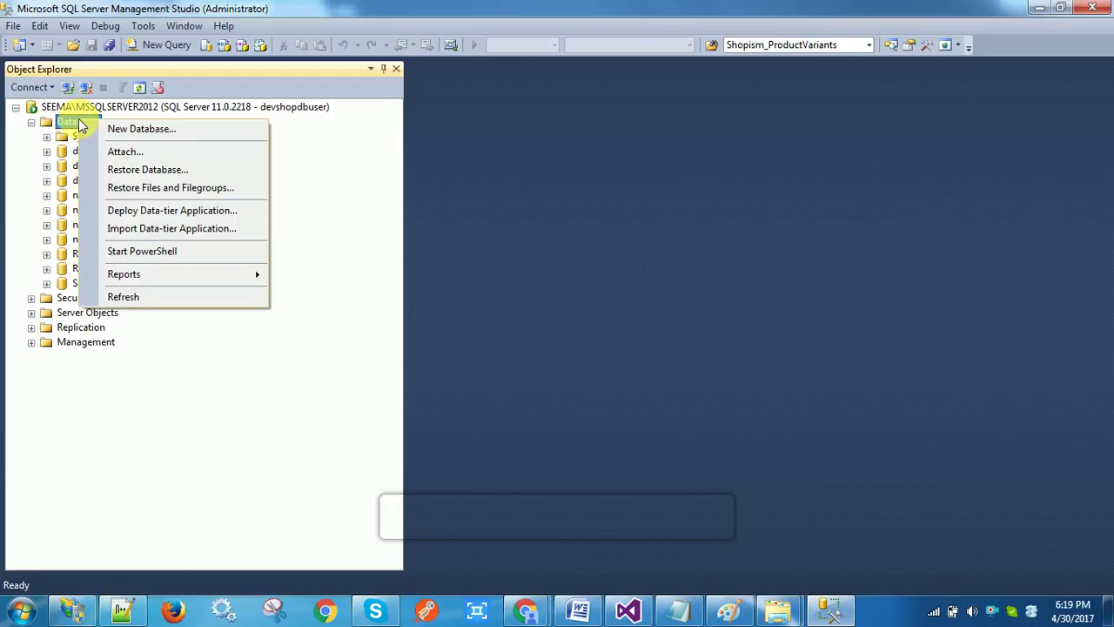
click(151, 130)
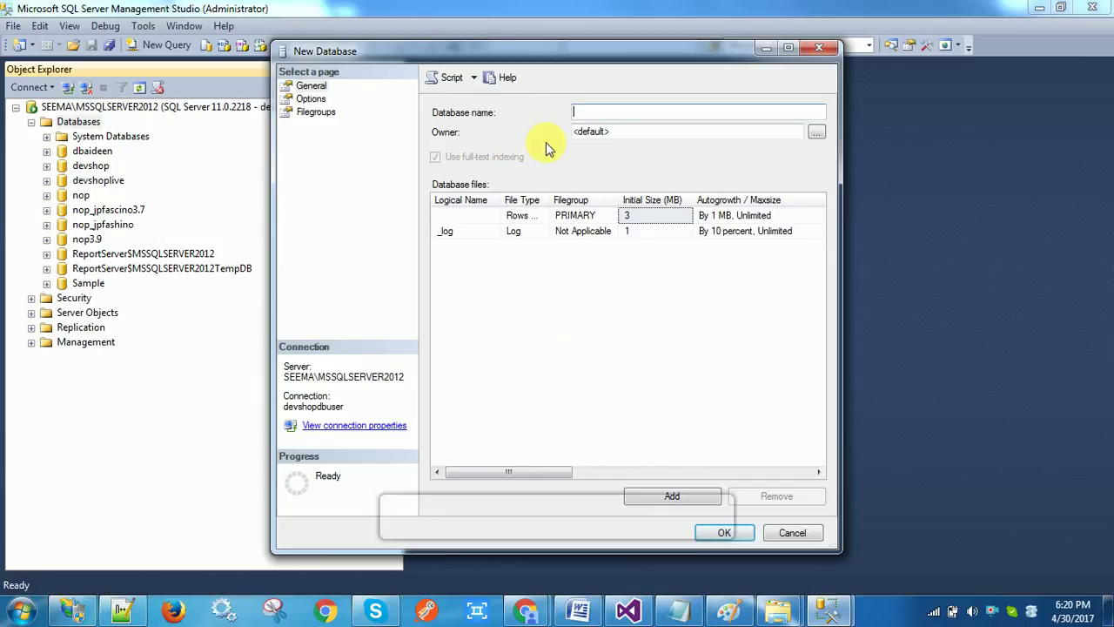
text(dnn)
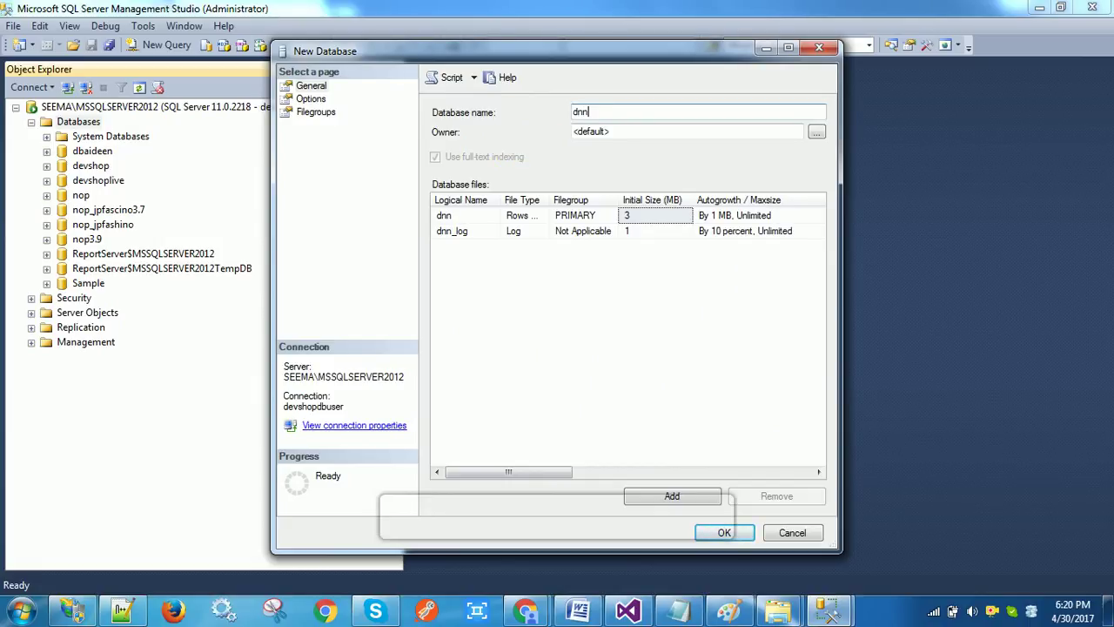
text(7demo)
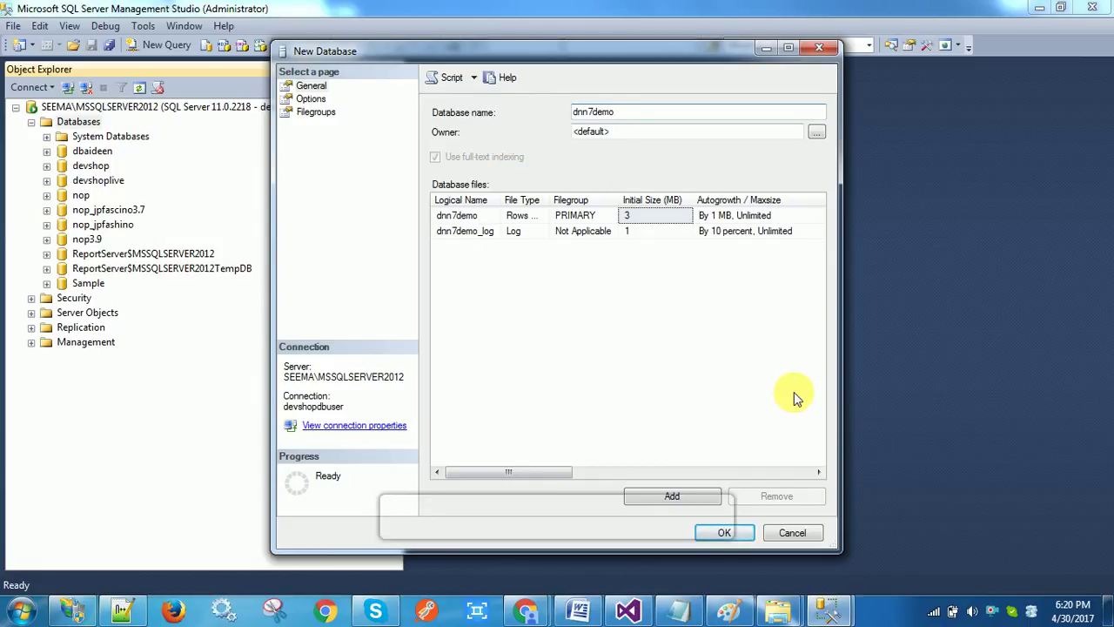
click(726, 535)
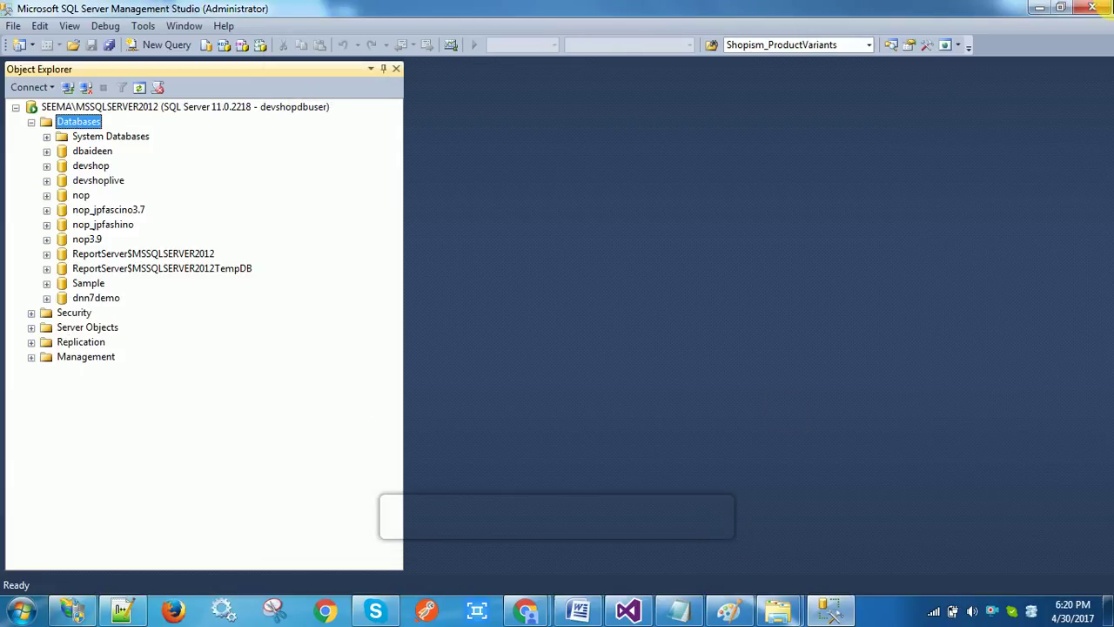
click(1039, 7)
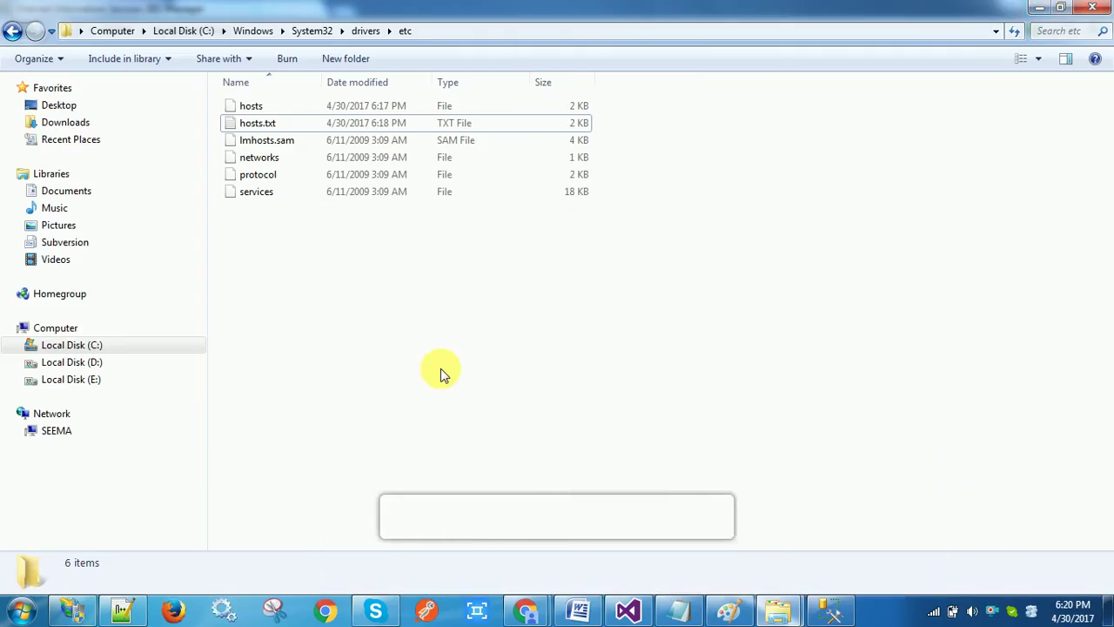
click(73, 609)
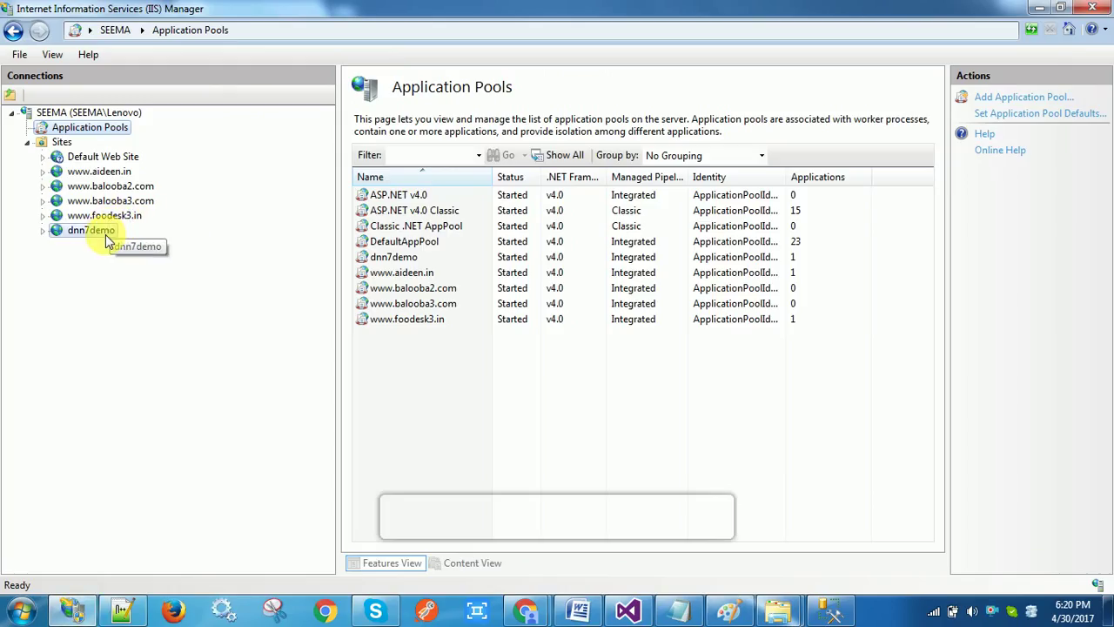
click(105, 234)
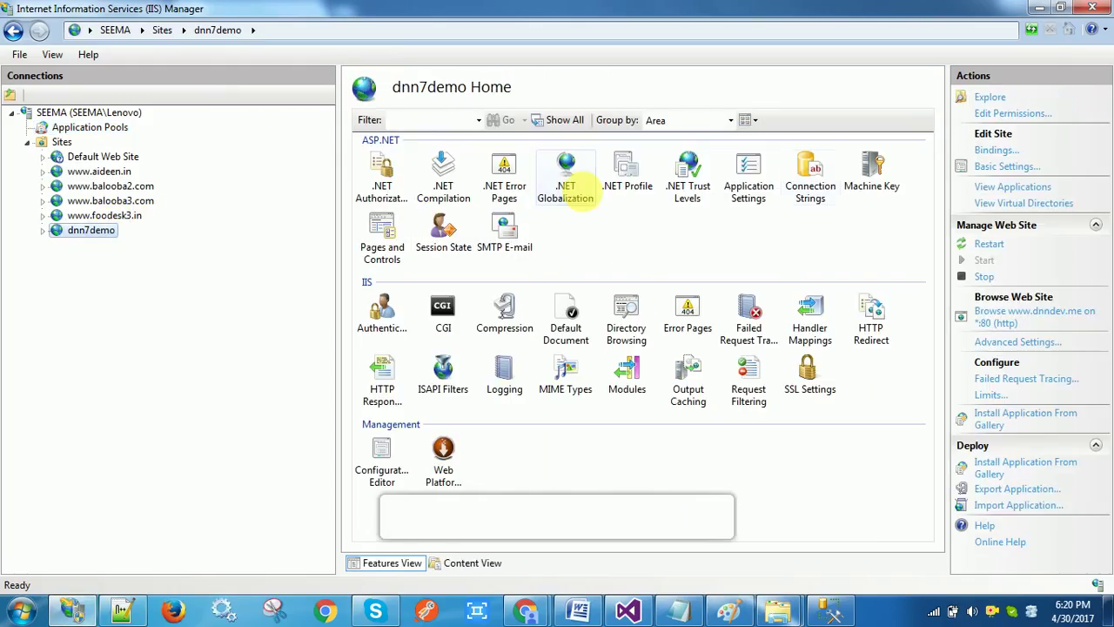
click(1008, 315)
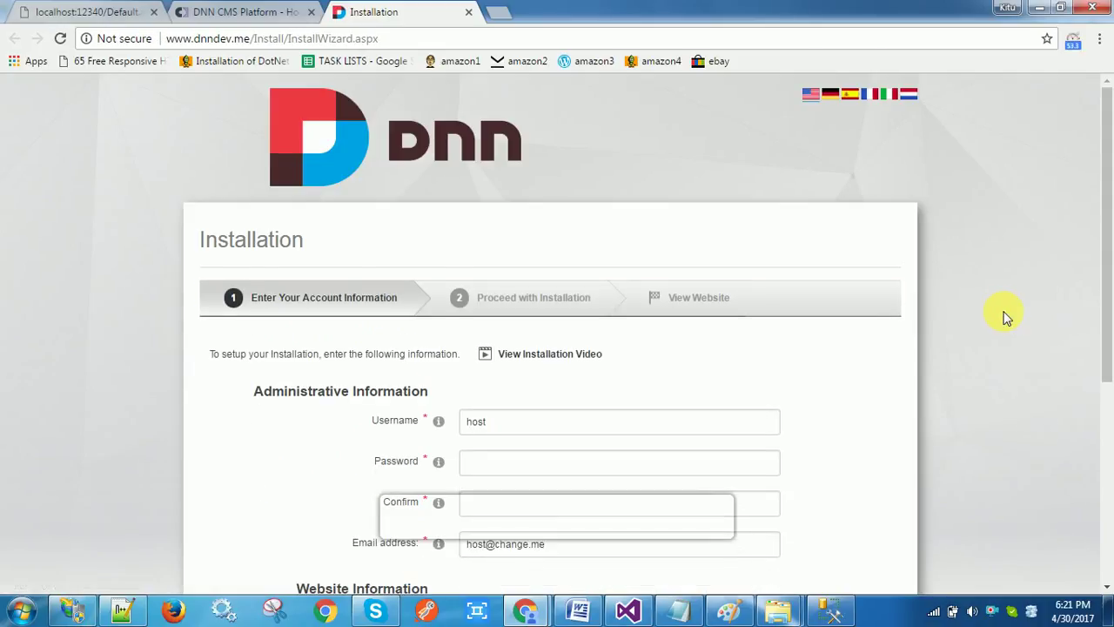
Enter the administrator password and confirm it
scroll(1105, 311, down, 2)
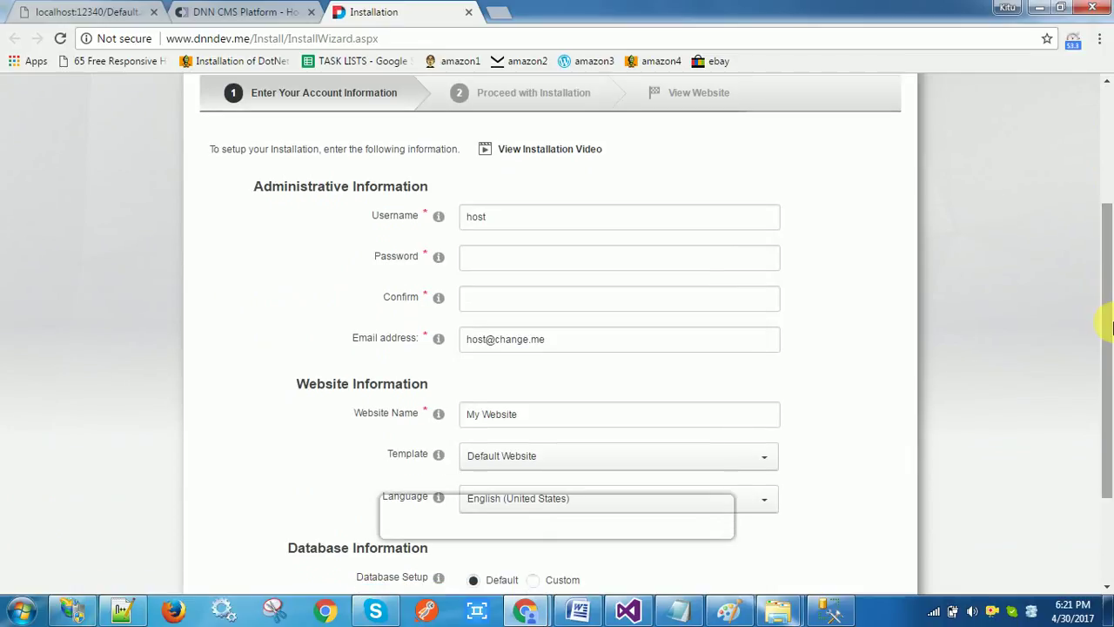
click(534, 258)
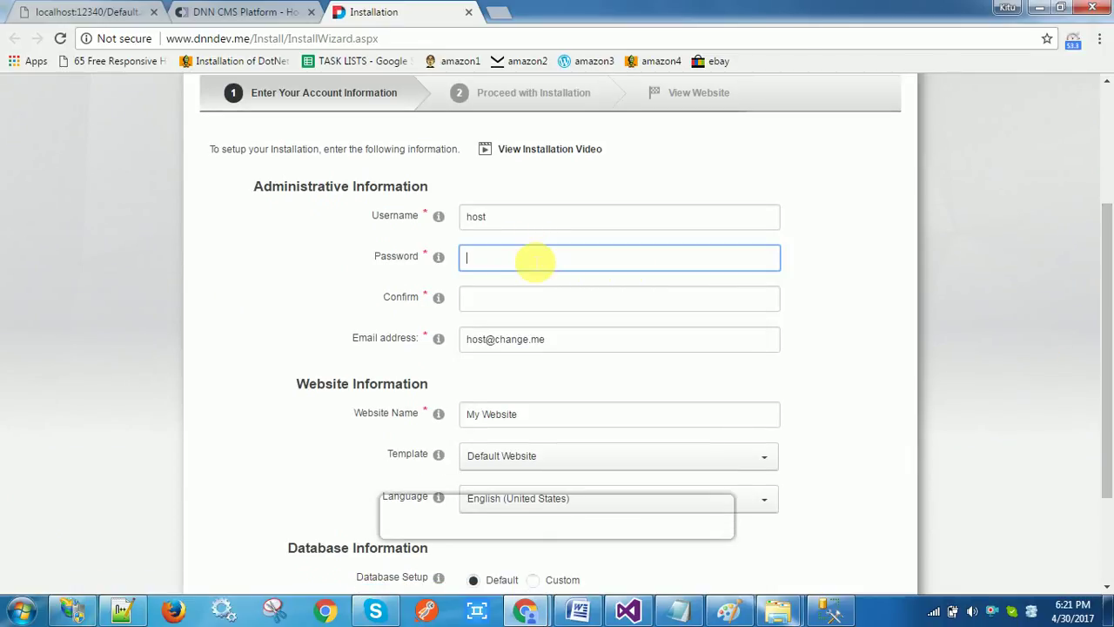
text(••••••)
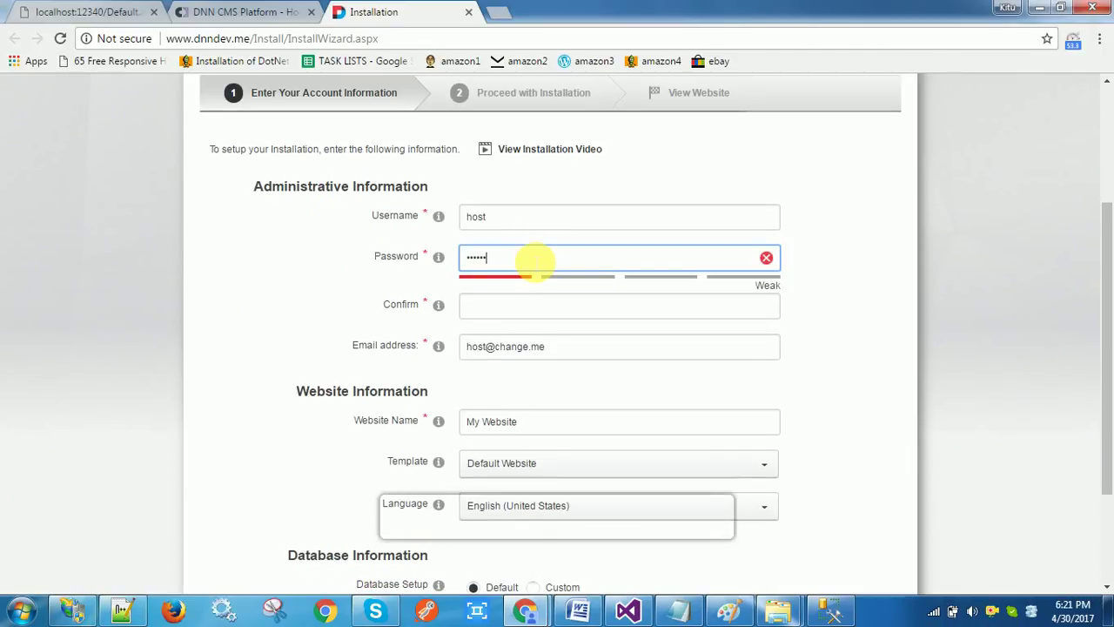
text(••)
click(508, 306)
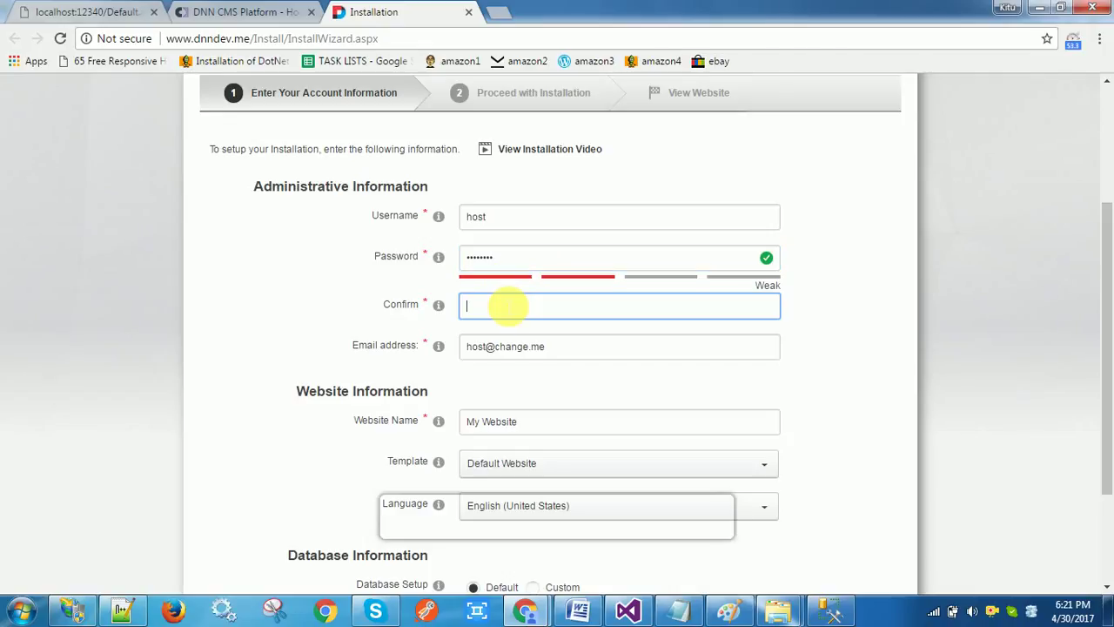
text(•••)
Decline Chrome's password-saving prompt and replace the administrator e-mail with the host's address
click(557, 348)
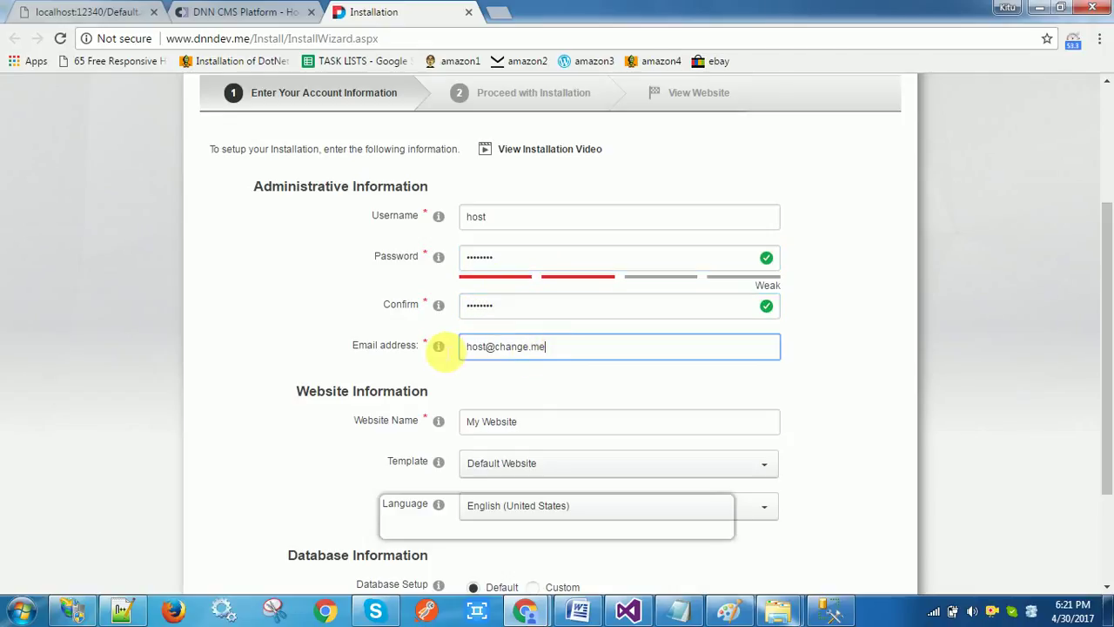
key(ctrl+a)
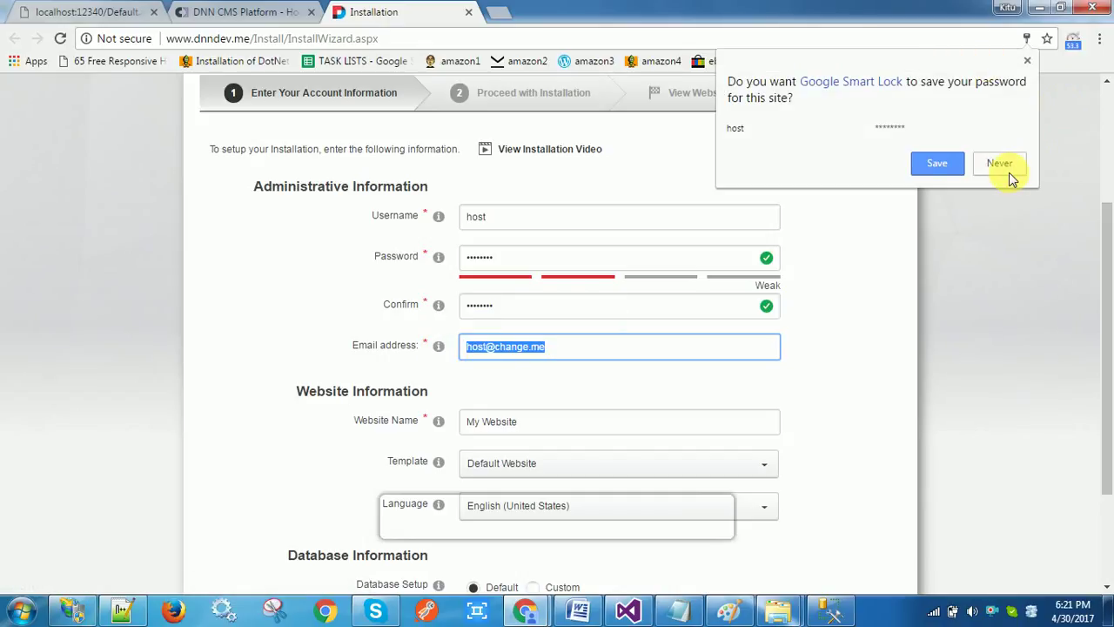
click(1005, 167)
text(see)
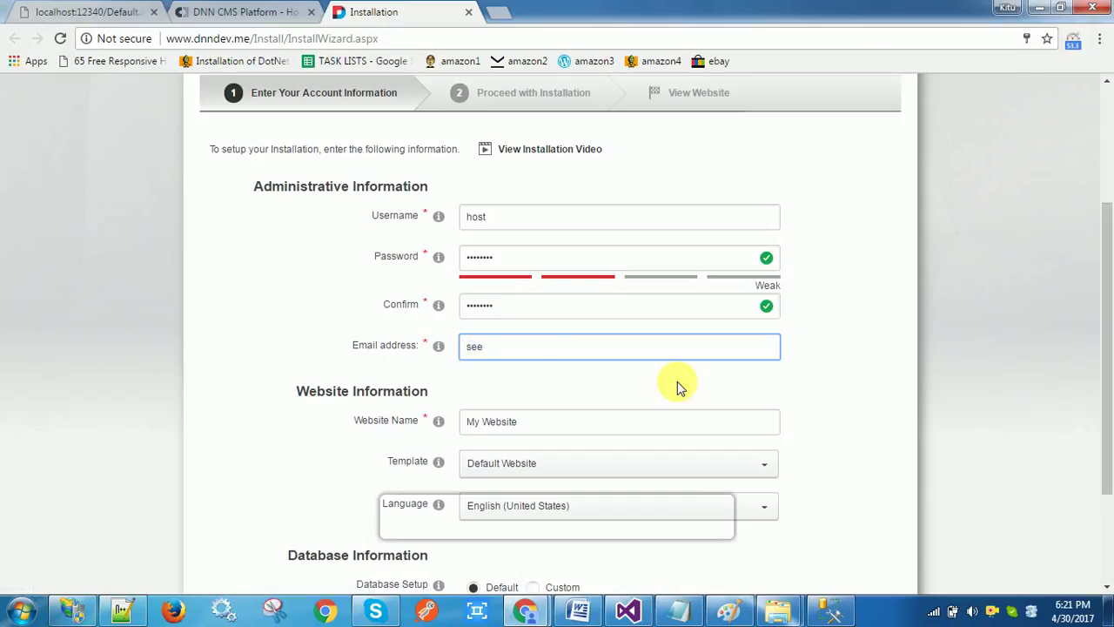
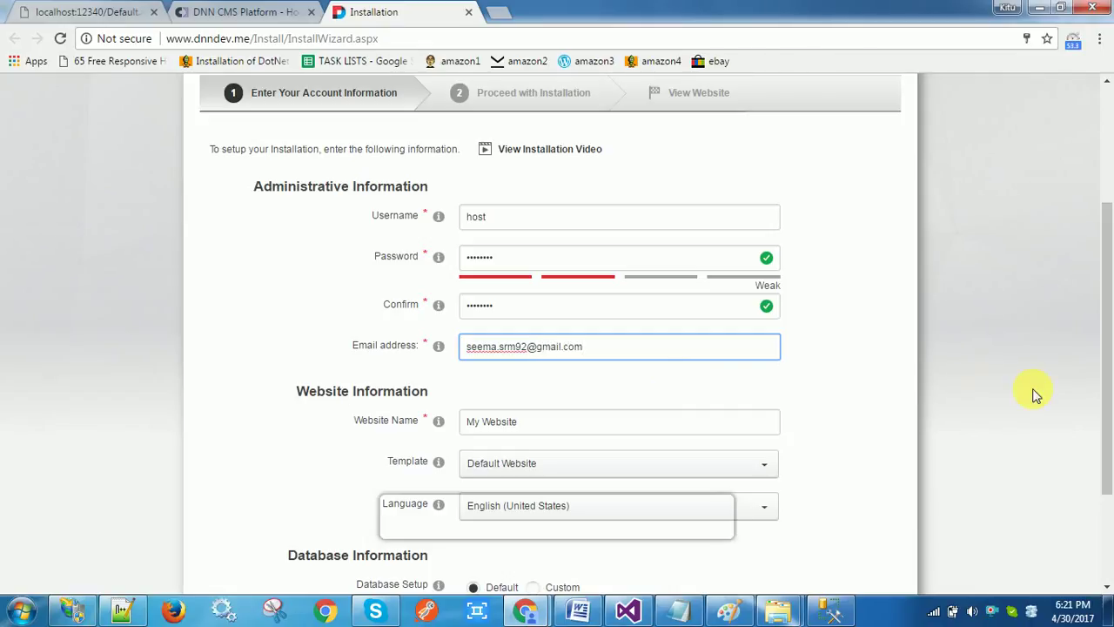
drag(1112, 353, 1111, 444)
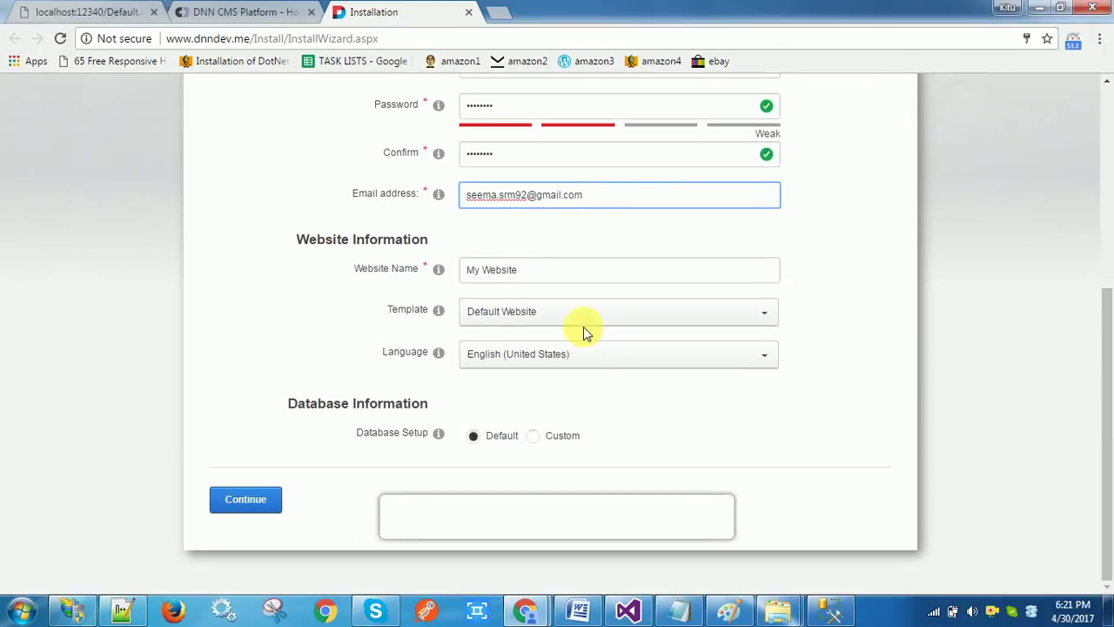
Replace the website name with dnn7demo and keep the Default Website template
drag(527, 268, 455, 271)
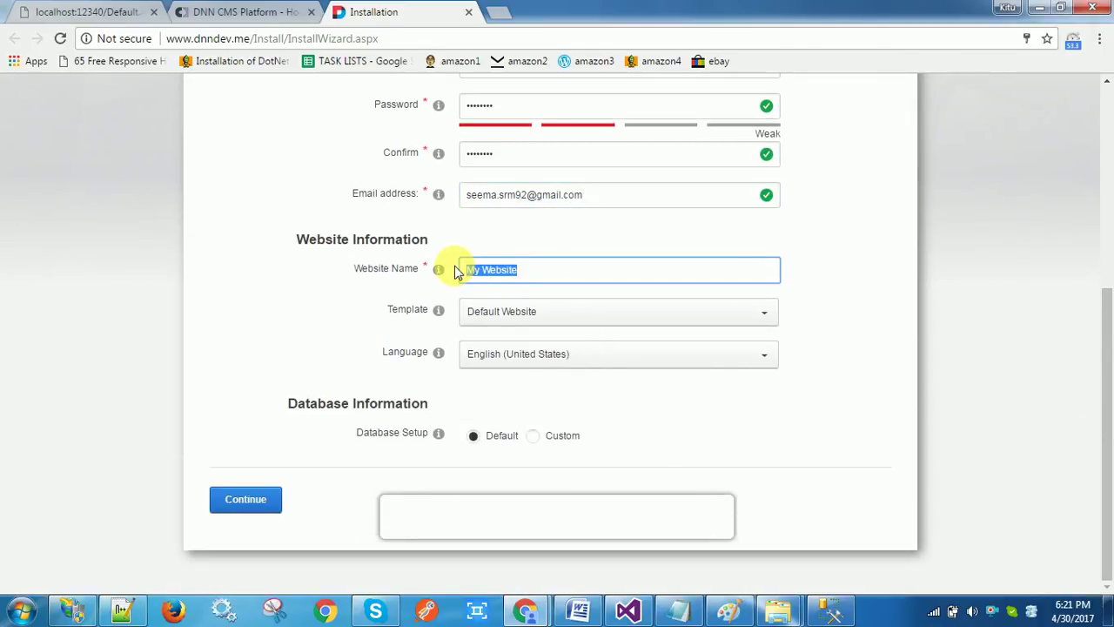
text(dnn7de)
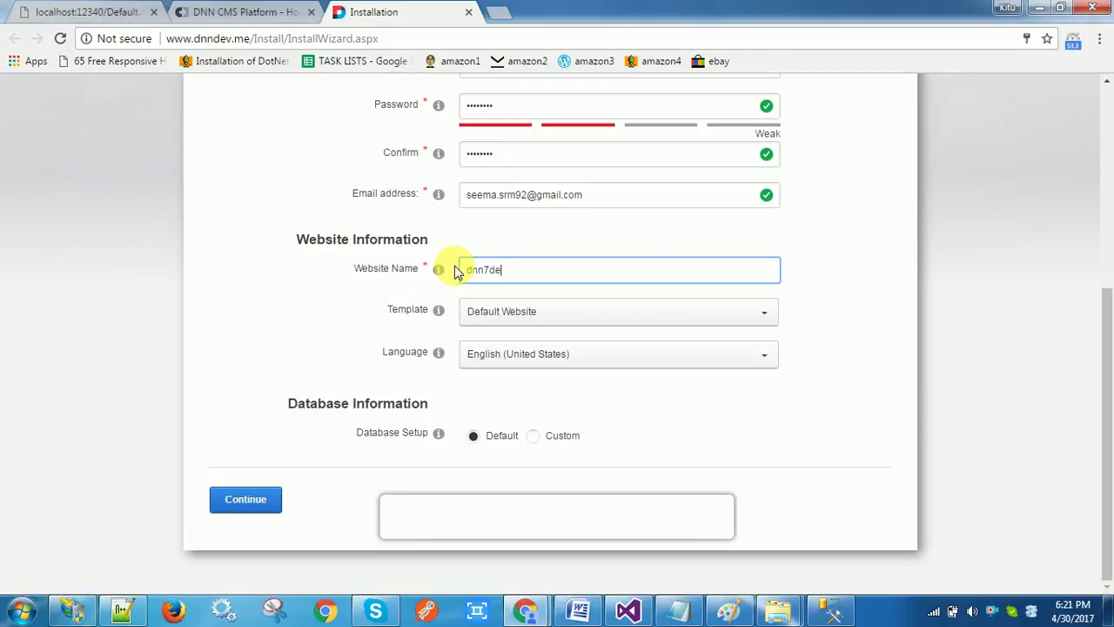
text(mo)
click(550, 317)
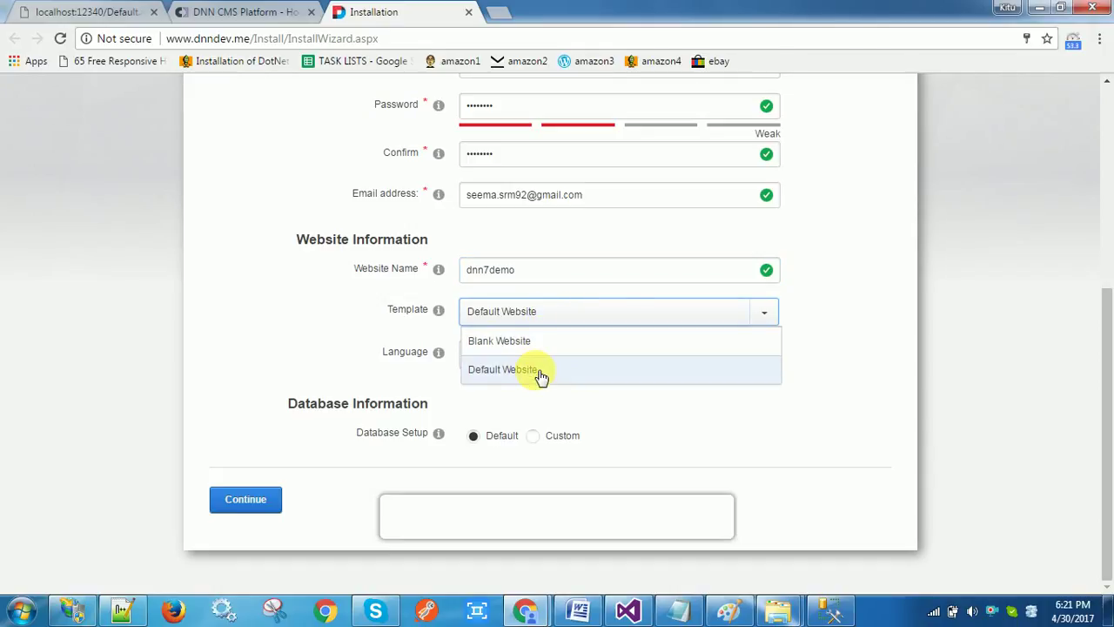
click(901, 319)
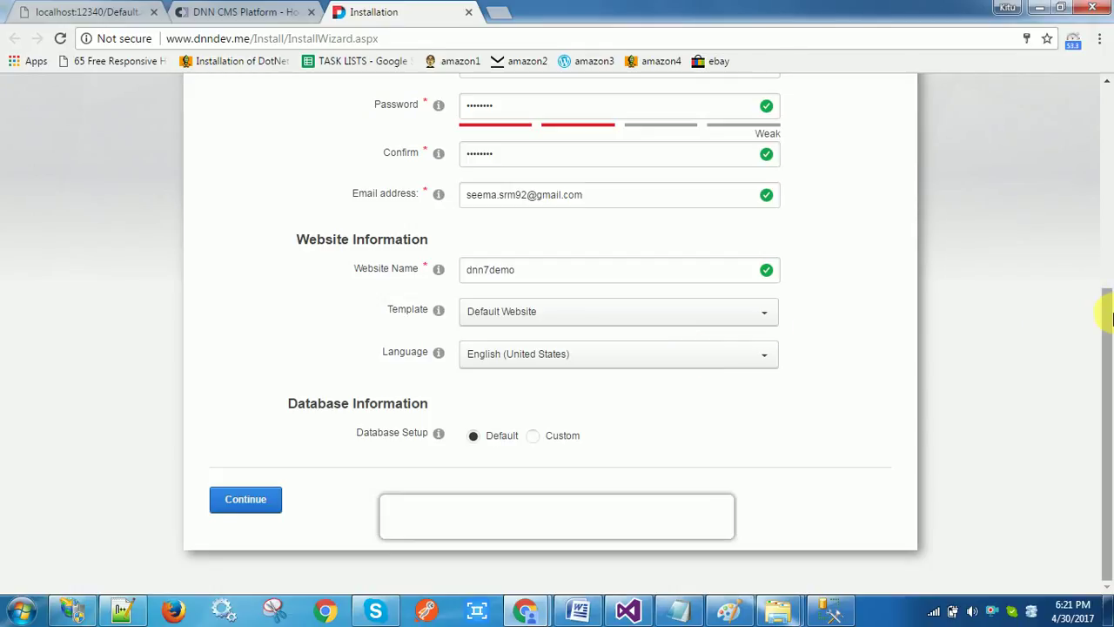
Choose Custom database setup with a SQL Server/SQL Server Express database
click(540, 440)
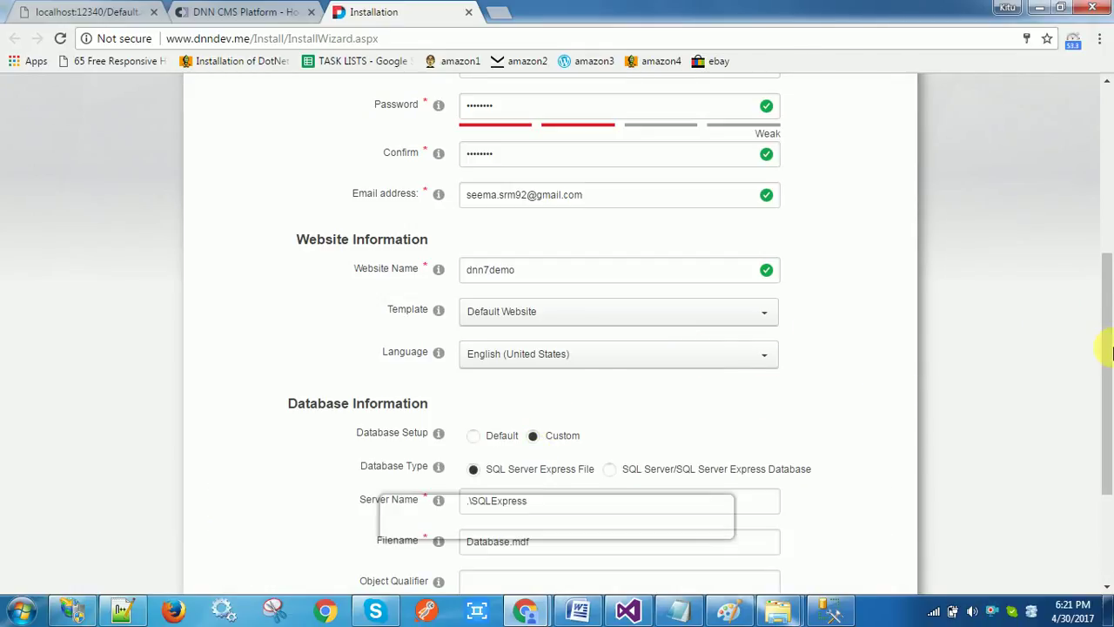
drag(1110, 342, 1107, 435)
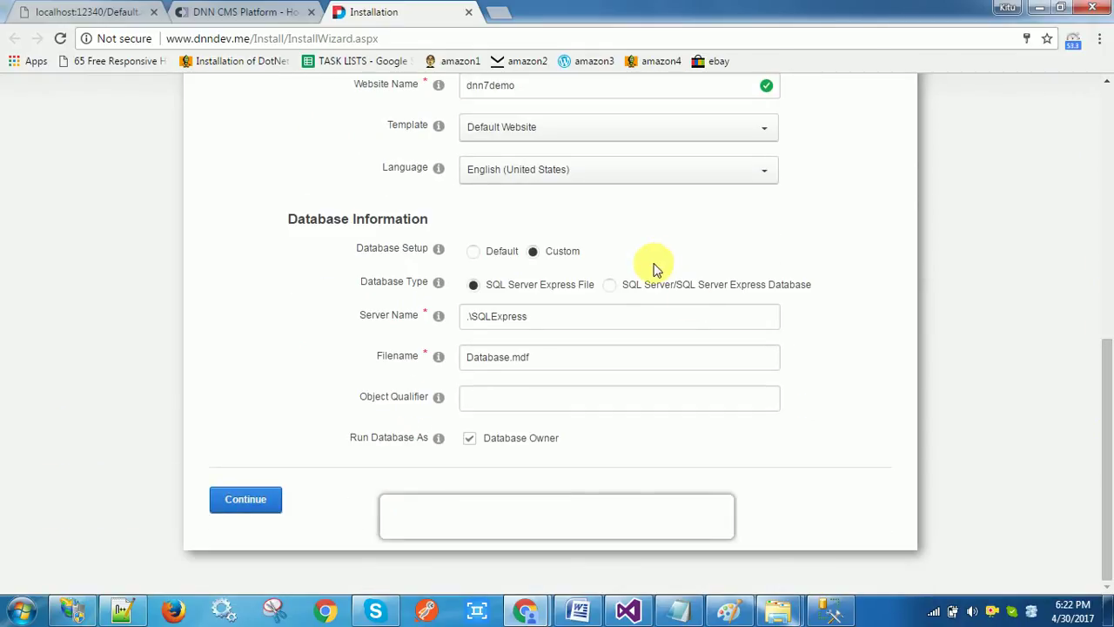
click(612, 287)
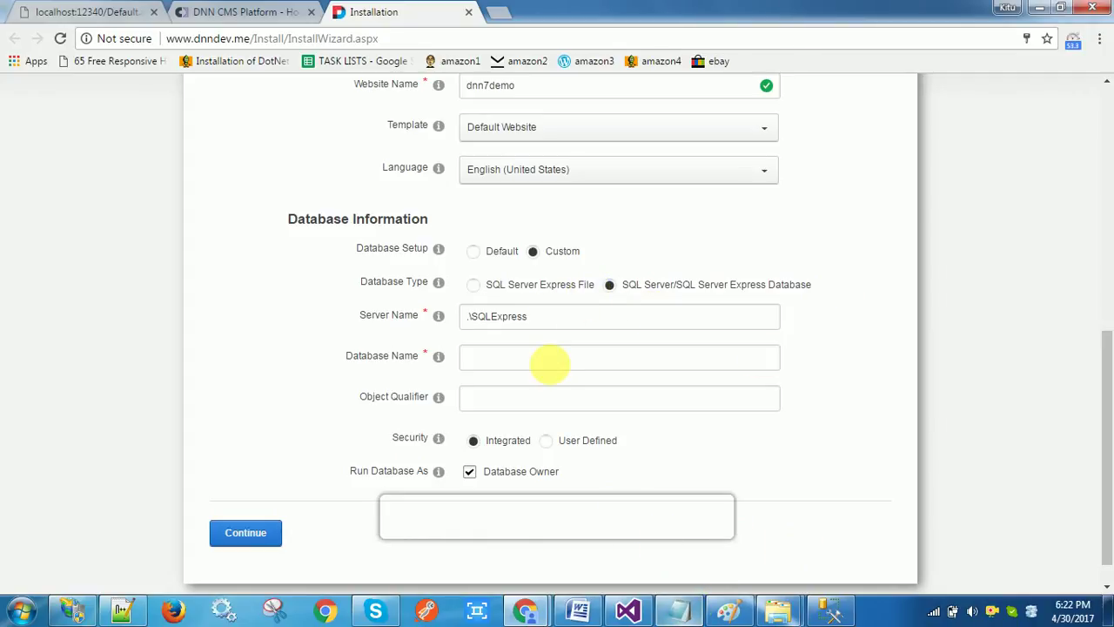
Copy the SQL Server instance name from Notepad and paste it into Server Name
click(679, 611)
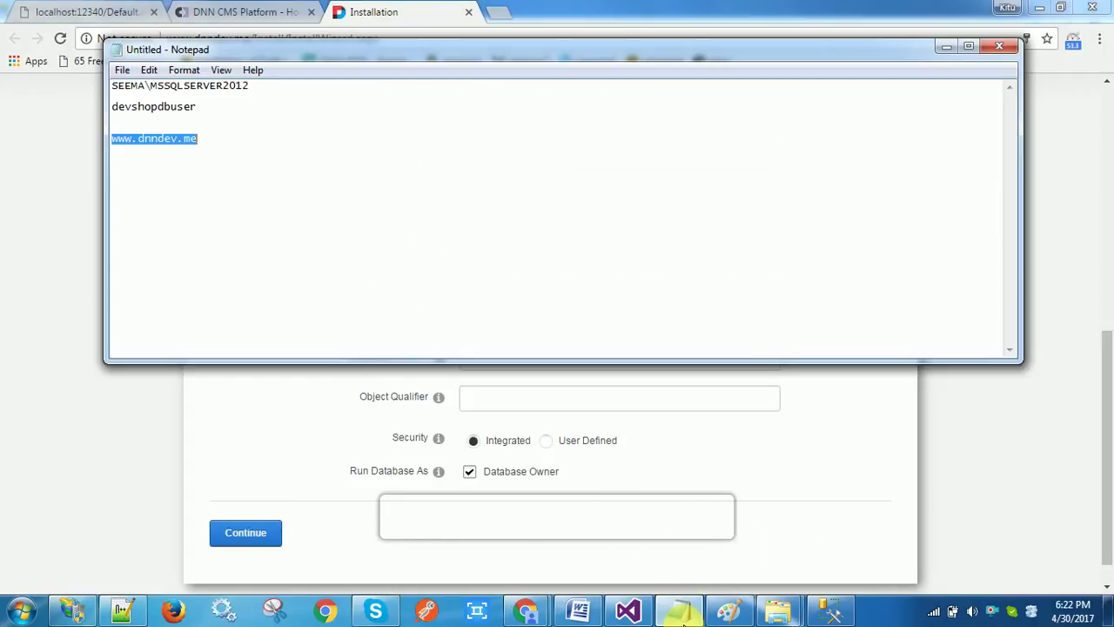
click(268, 94)
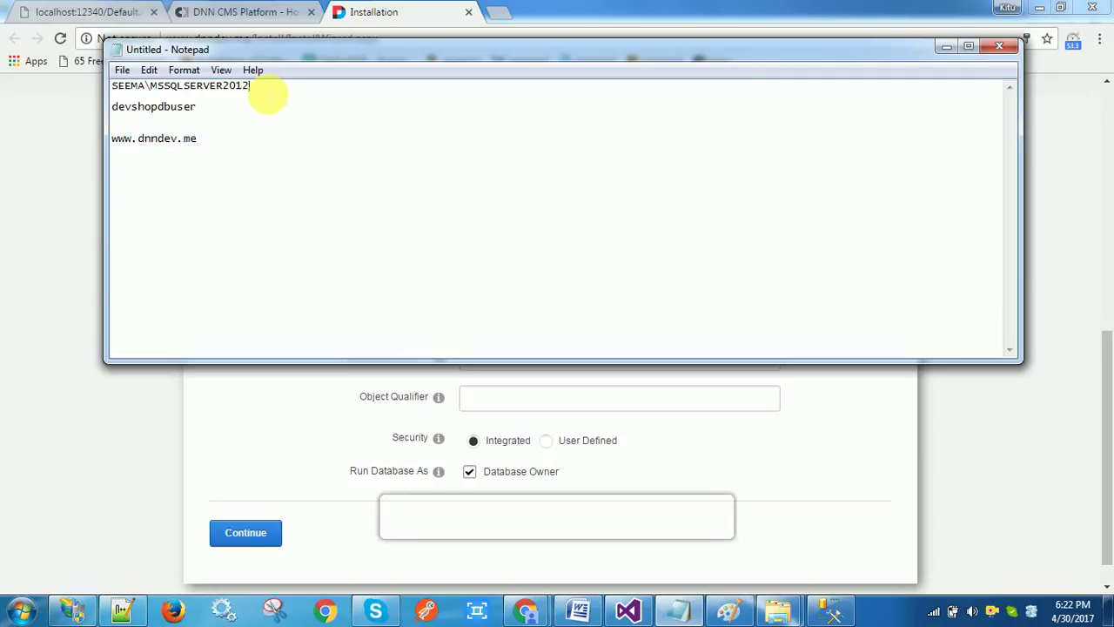
double_click(268, 94)
key(ctrl+c)
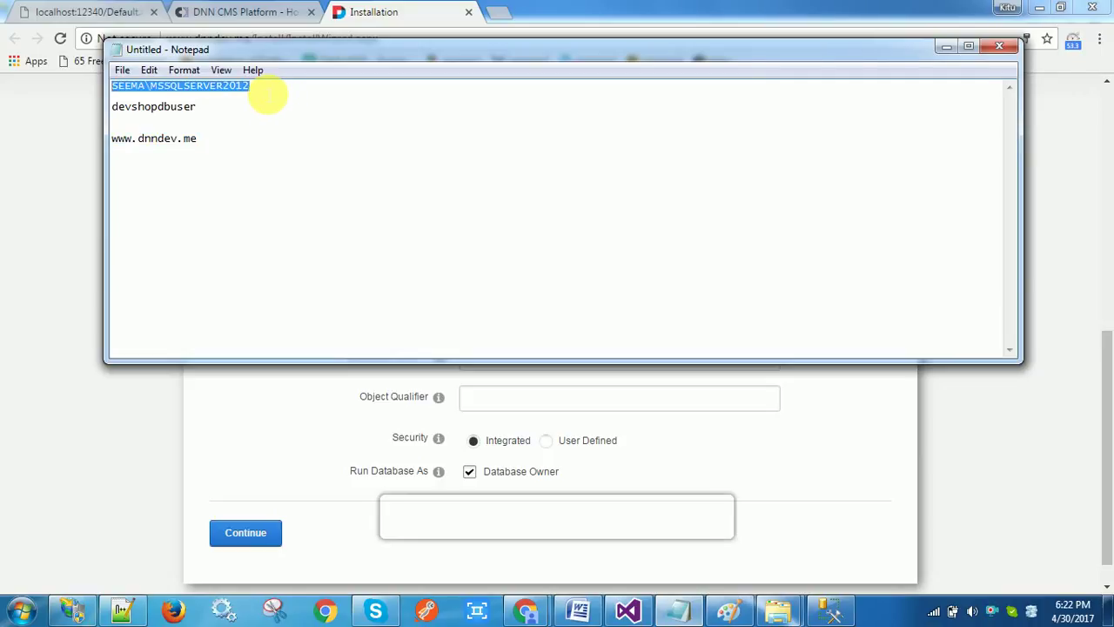
click(575, 431)
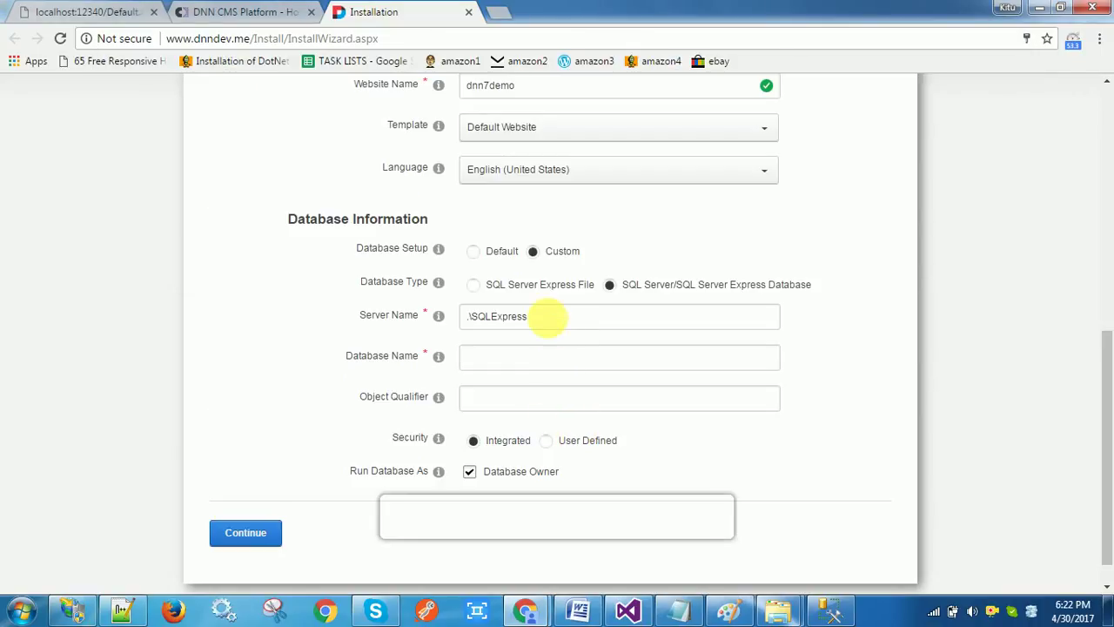
triple_click(546, 318)
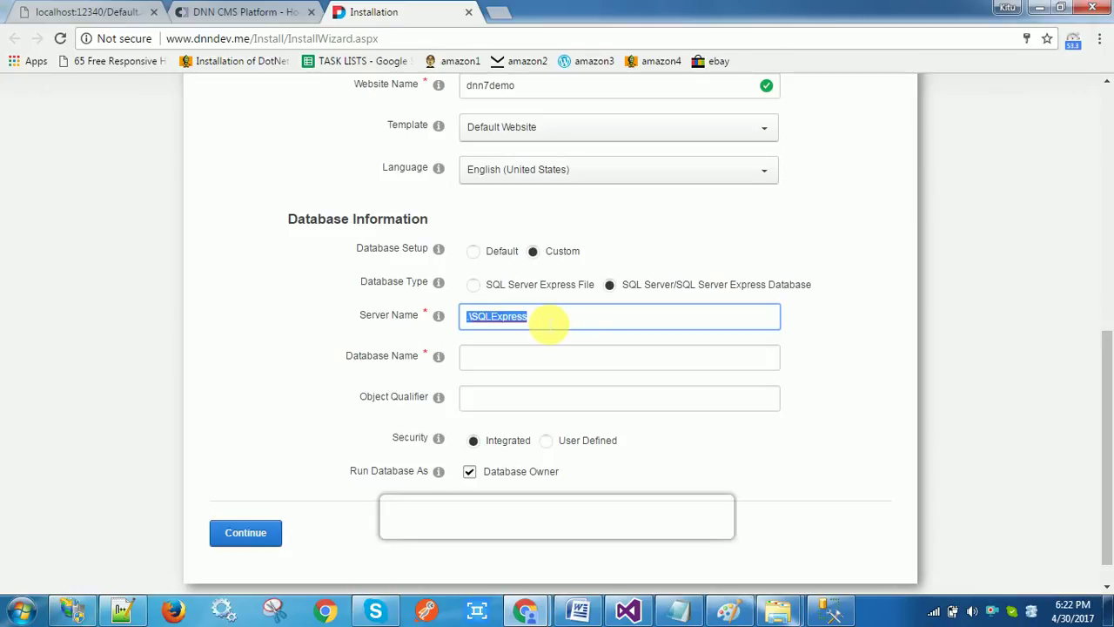
key(ctrl+v)
Set the database name to dnn7demo and select User Defined security
click(503, 366)
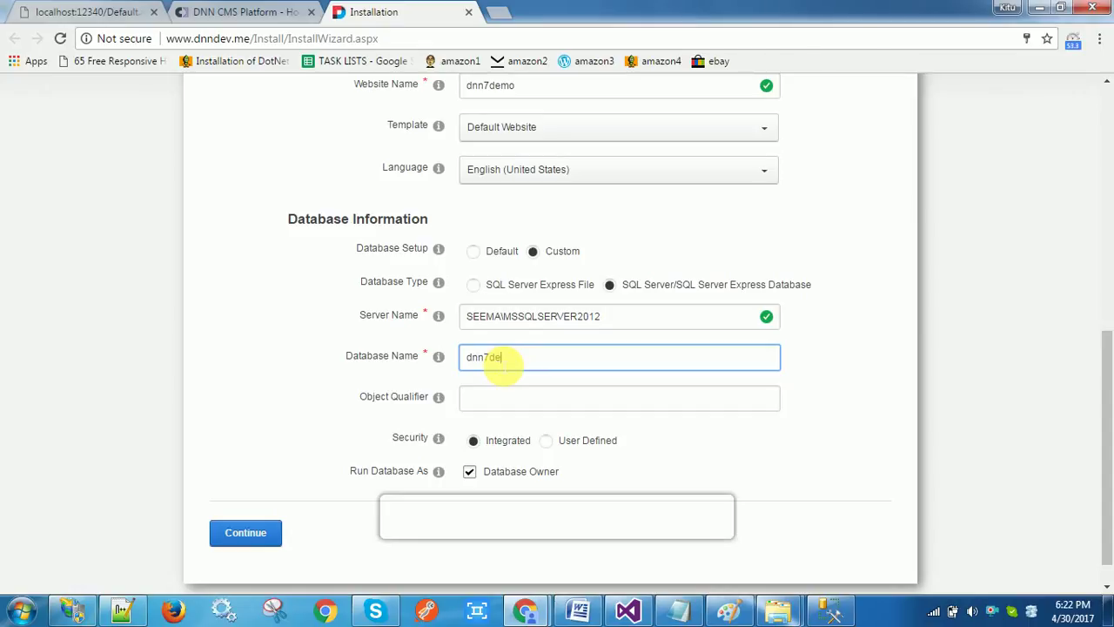
click(548, 443)
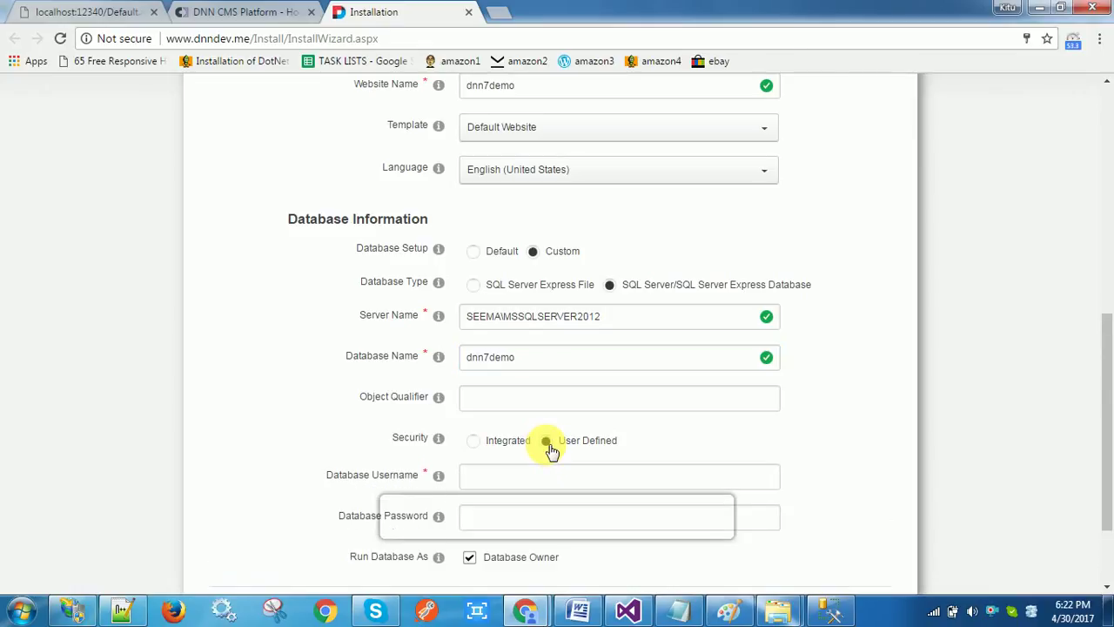
drag(1106, 374, 1104, 453)
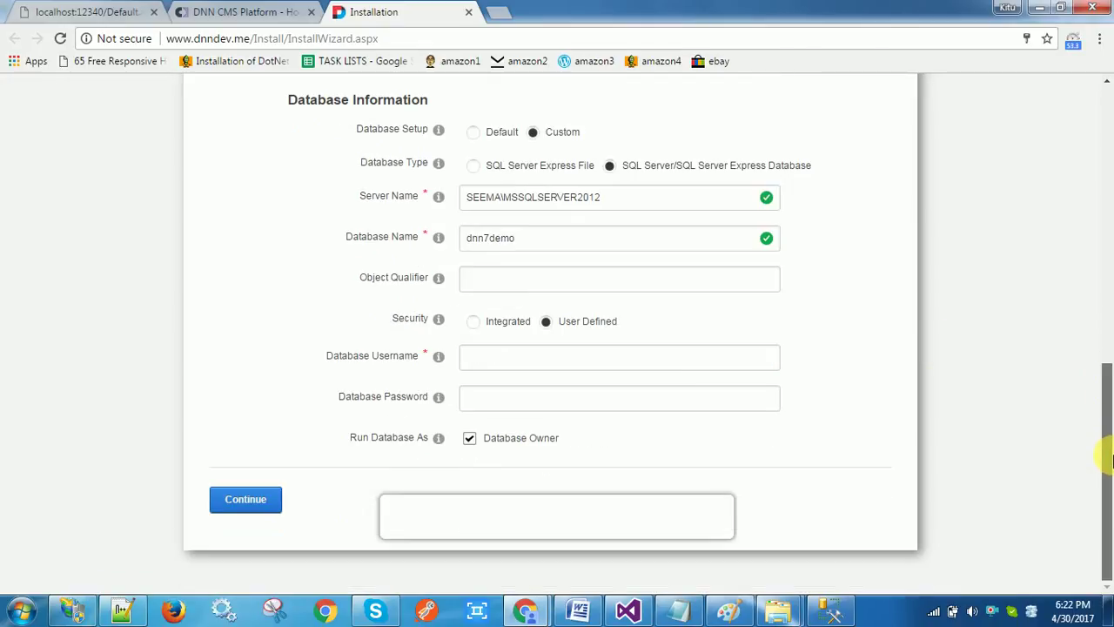
Copy the database login from Notepad and paste it into Database Username
click(673, 610)
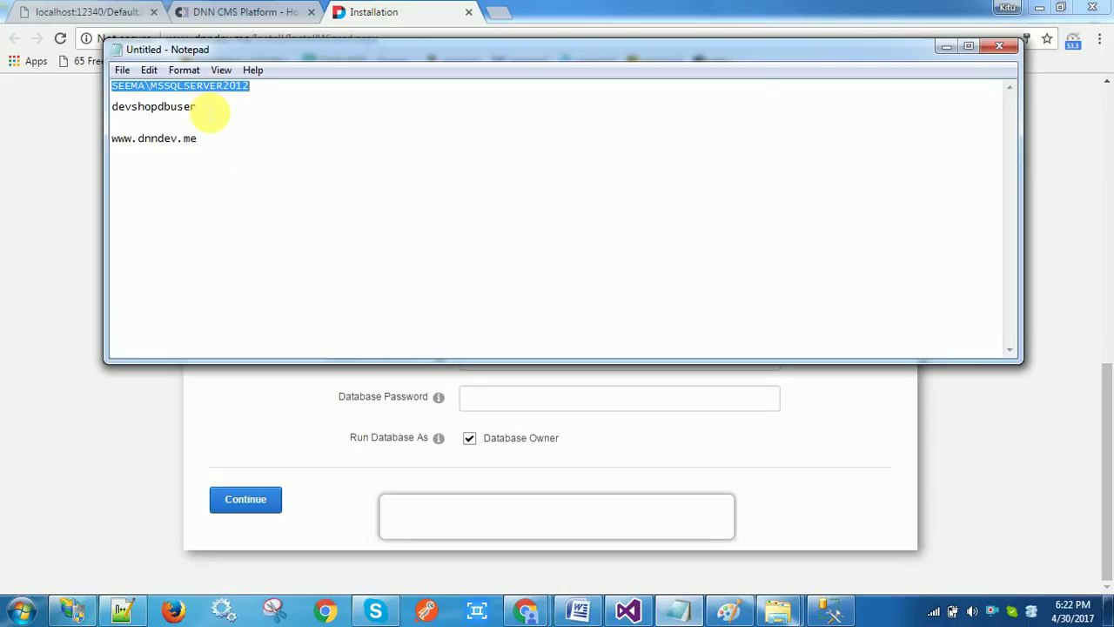
click(209, 111)
double_click(209, 111)
key(ctrl+c)
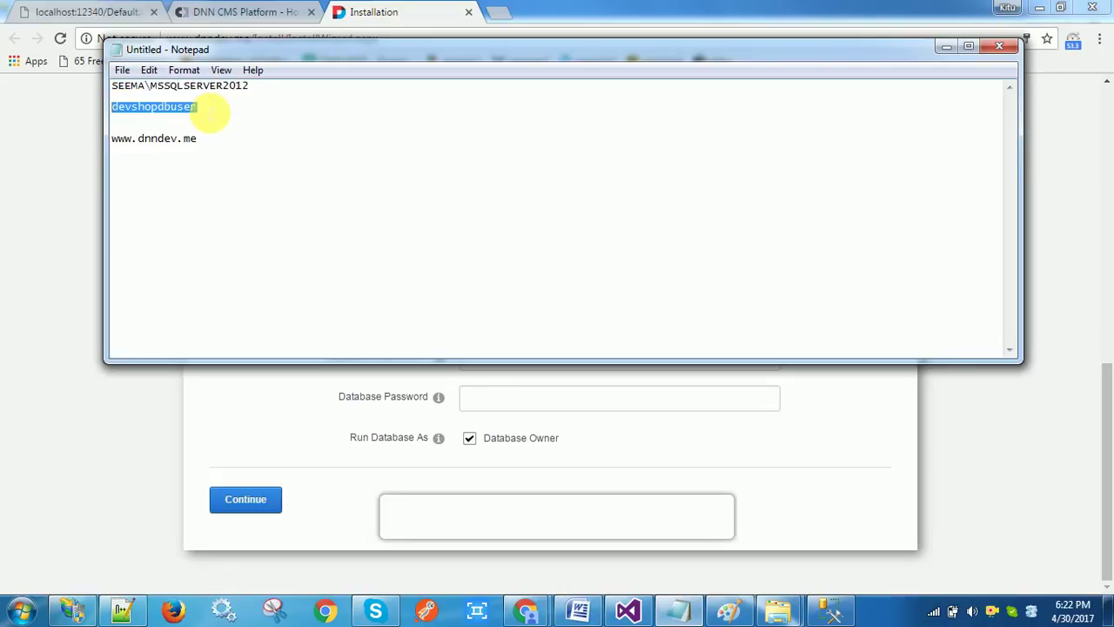
click(259, 430)
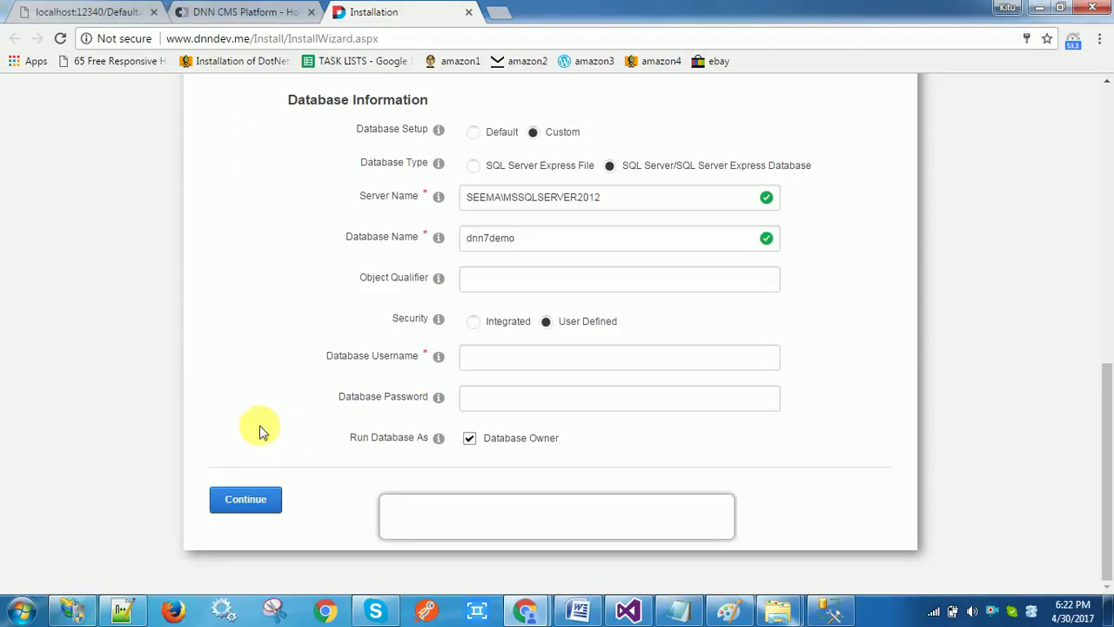
click(481, 366)
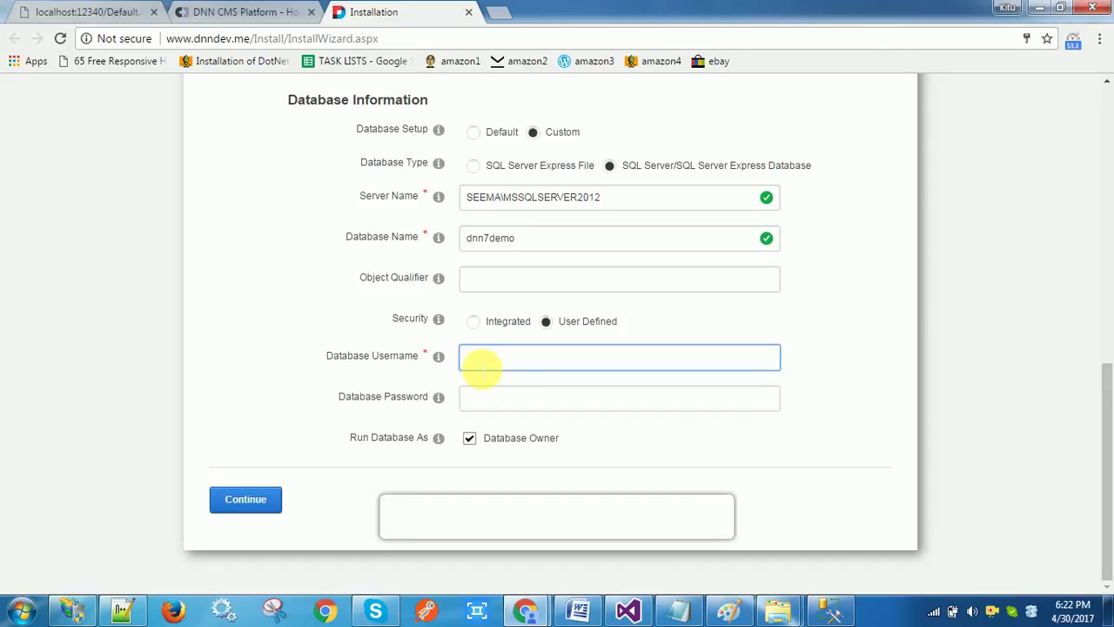
key(ctrl+v)
Enter the database password and submit the settings with Continue
click(489, 401)
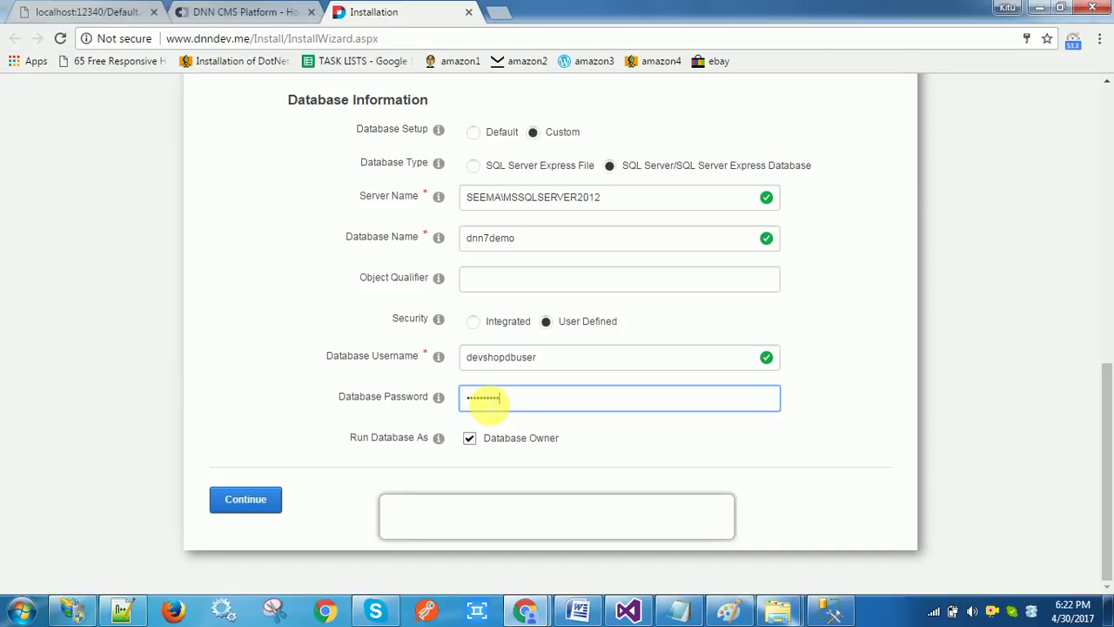
click(806, 454)
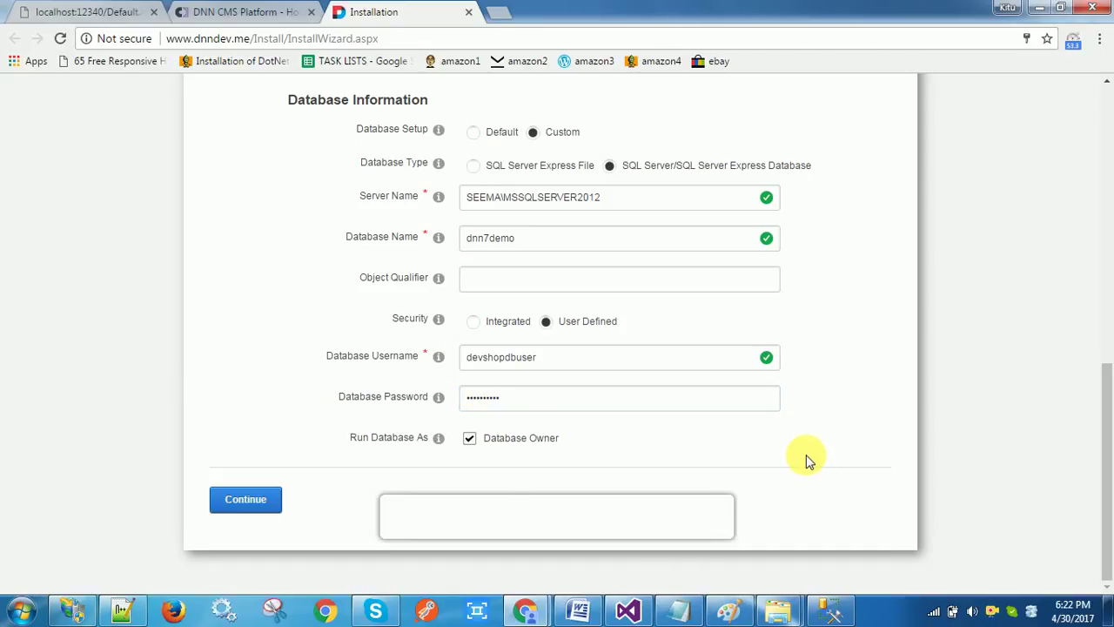
click(254, 507)
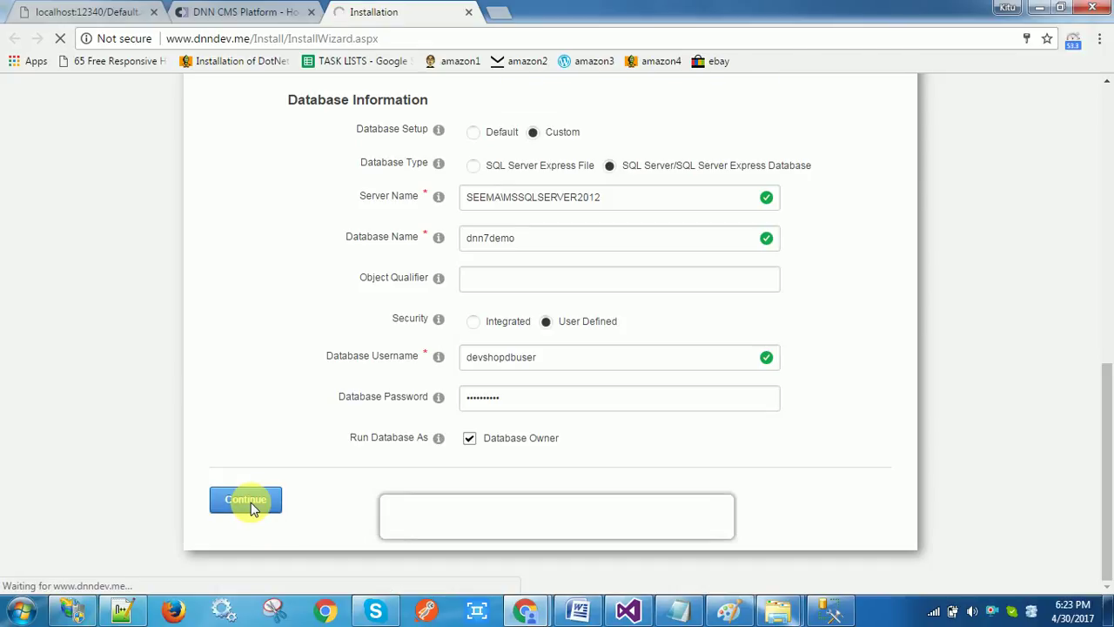
Wait for the installation to reach 100% with all five stages checked
drag(1105, 427, 1109, 378)
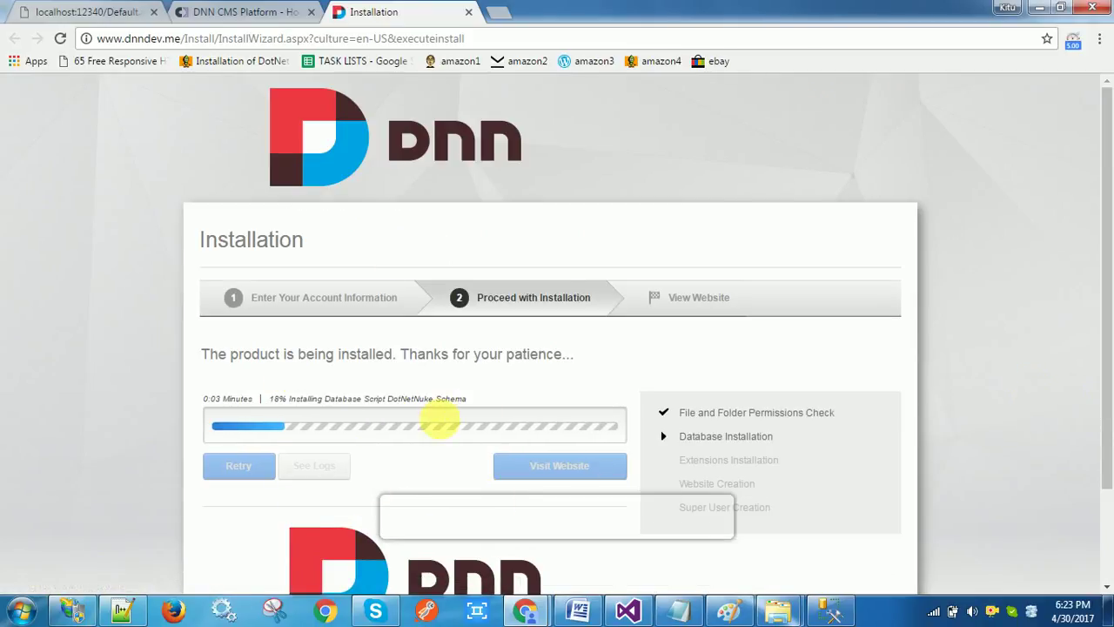
mouse_move(430, 435)
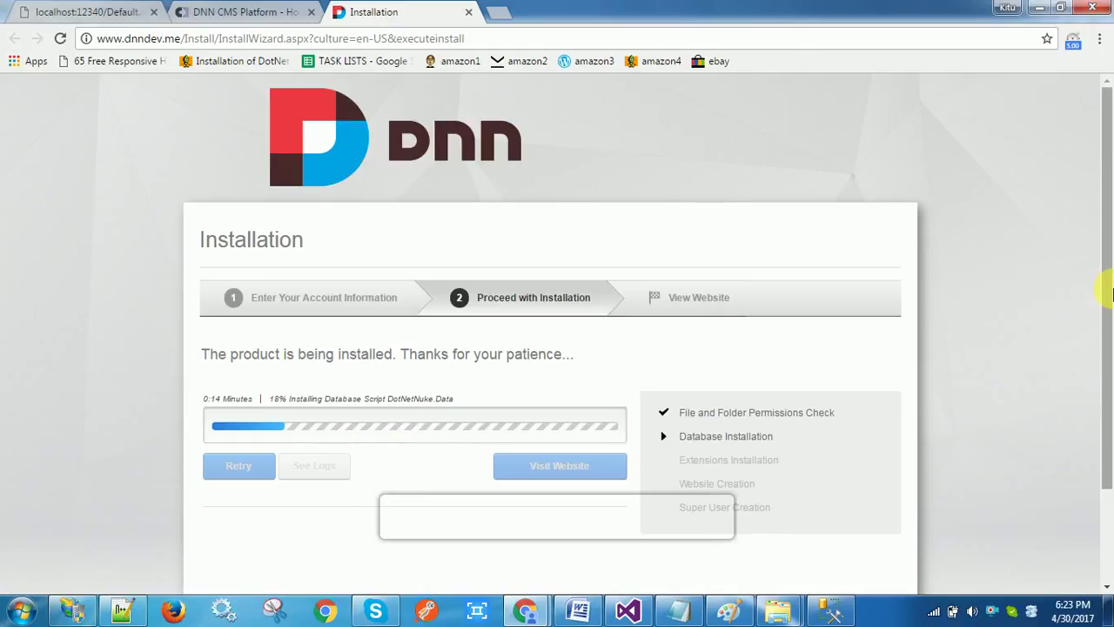
scroll(1108, 290, down, 1)
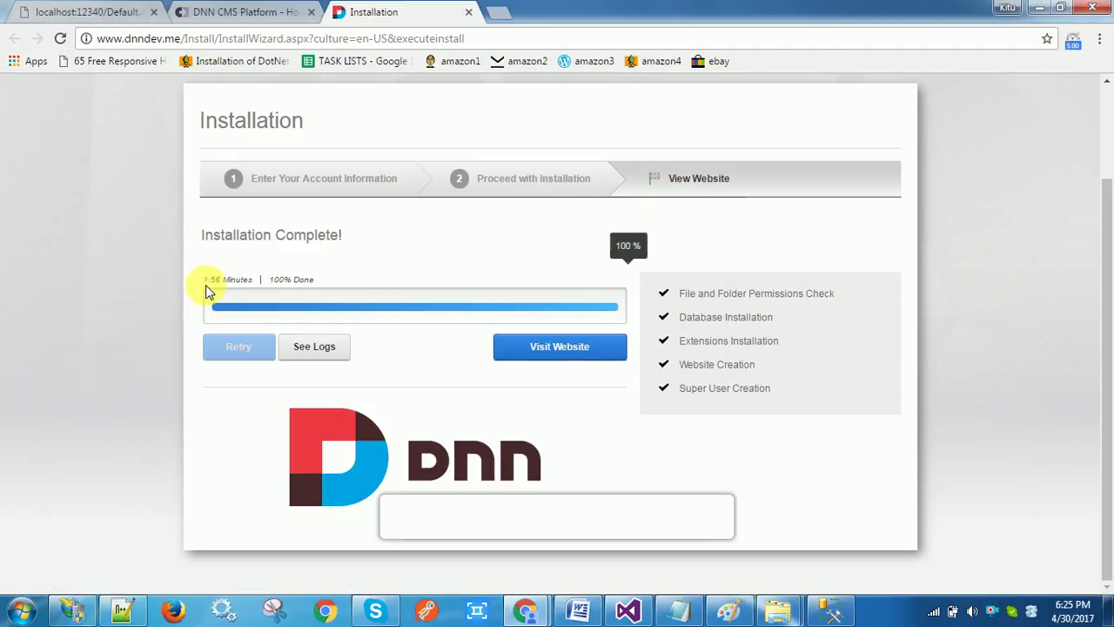
click(549, 349)
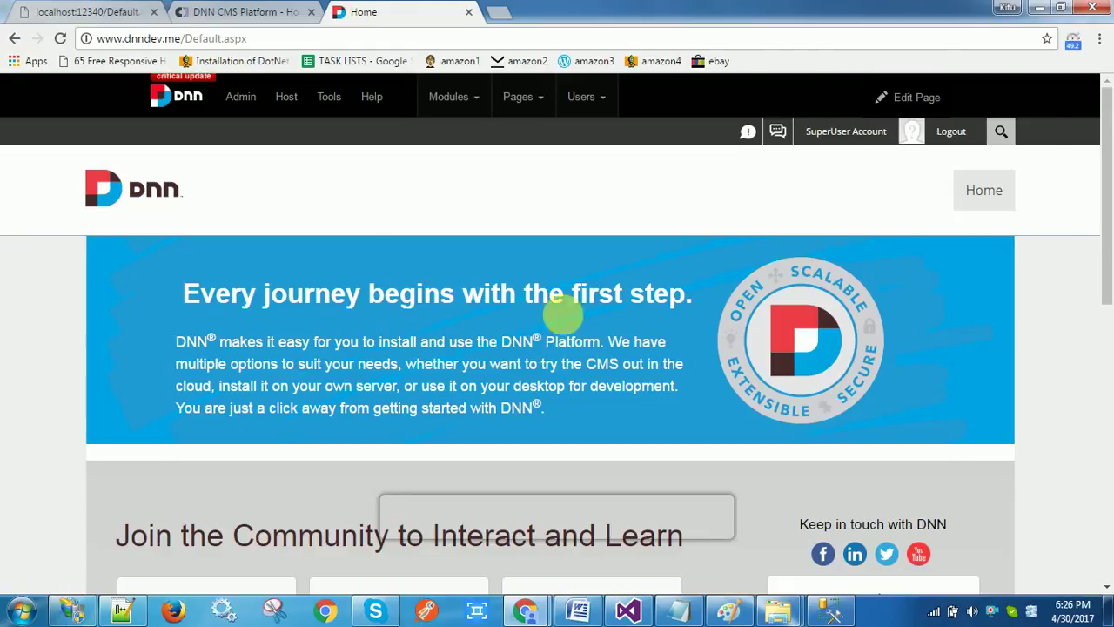
mouse_move(1105, 119)
mouse_down()
mouse_move(1111, 477)
mouse_move(1106, 104)
mouse_up()
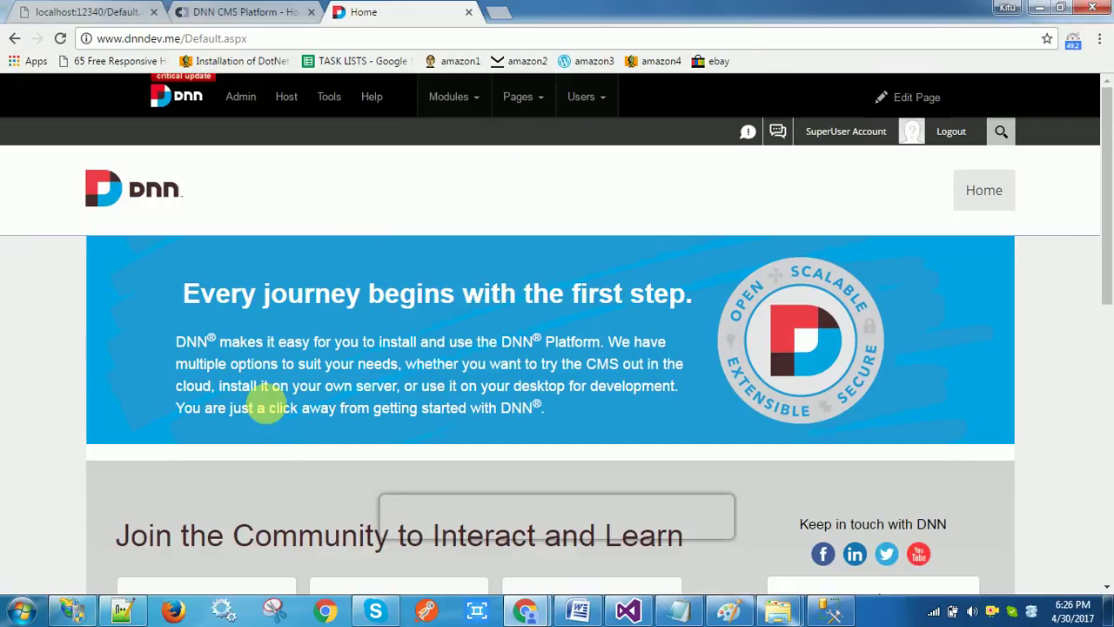
click(958, 128)
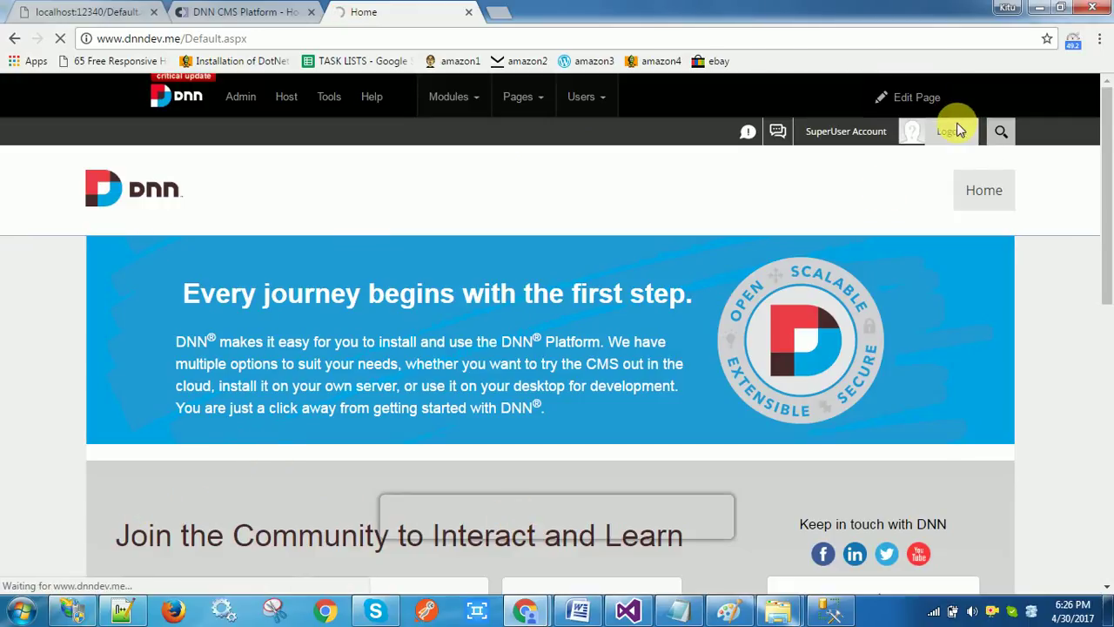